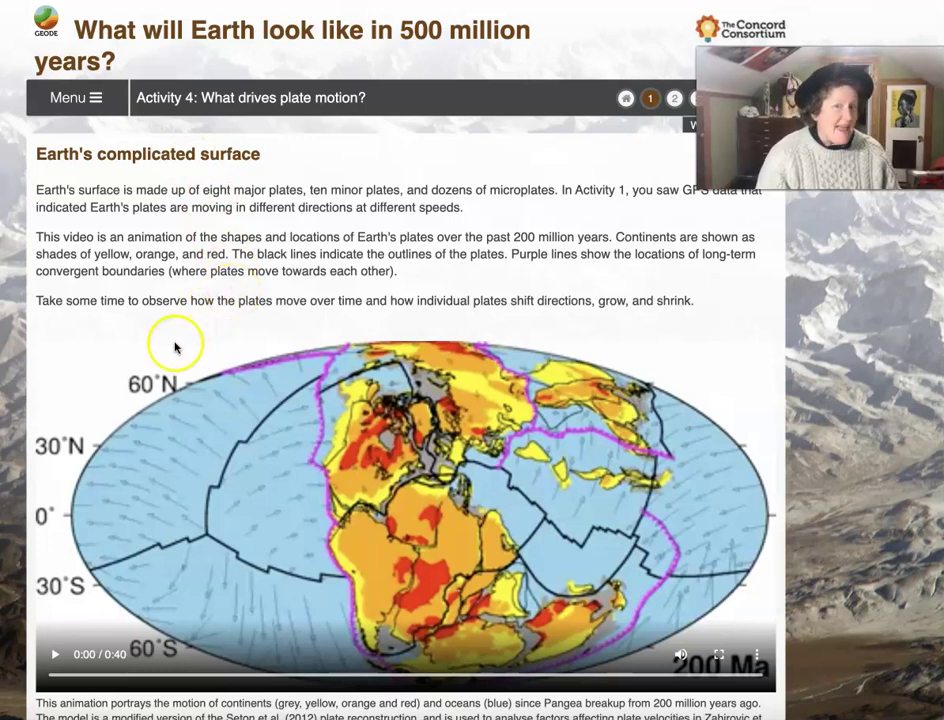
Play the 40-second plate-motion animation through to 0 Ma
scroll(175, 343, down, 1)
click(56, 655)
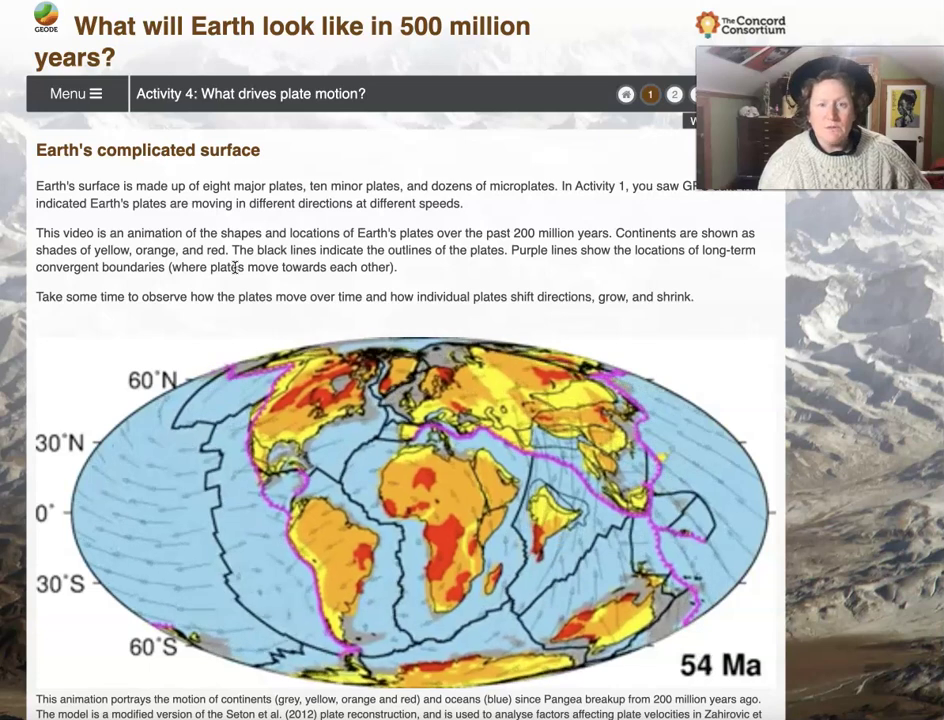
click(228, 274)
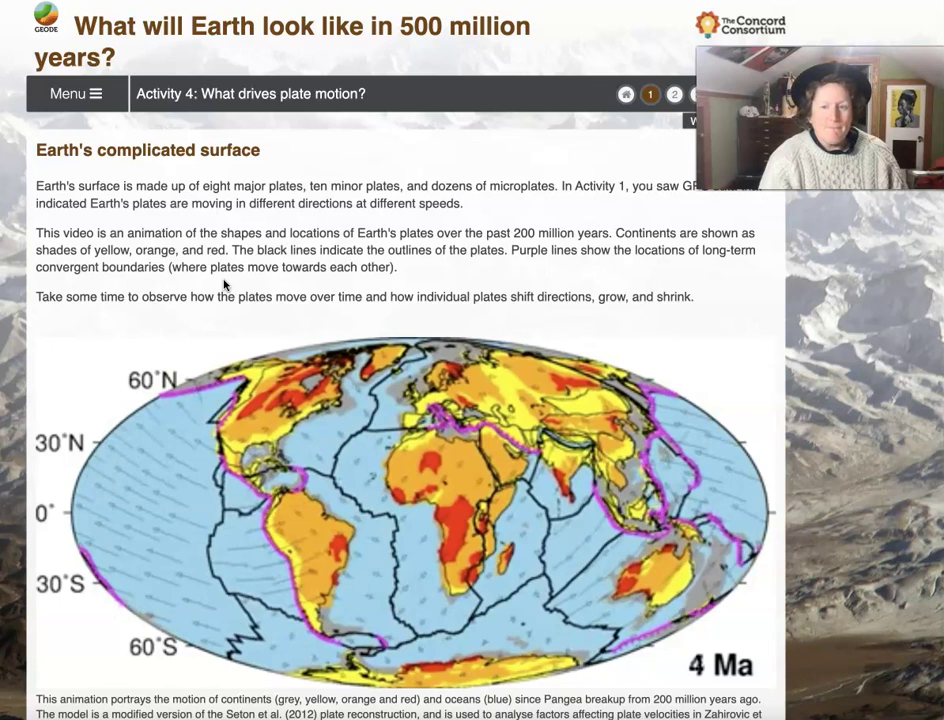
scroll(224, 285, down, 1)
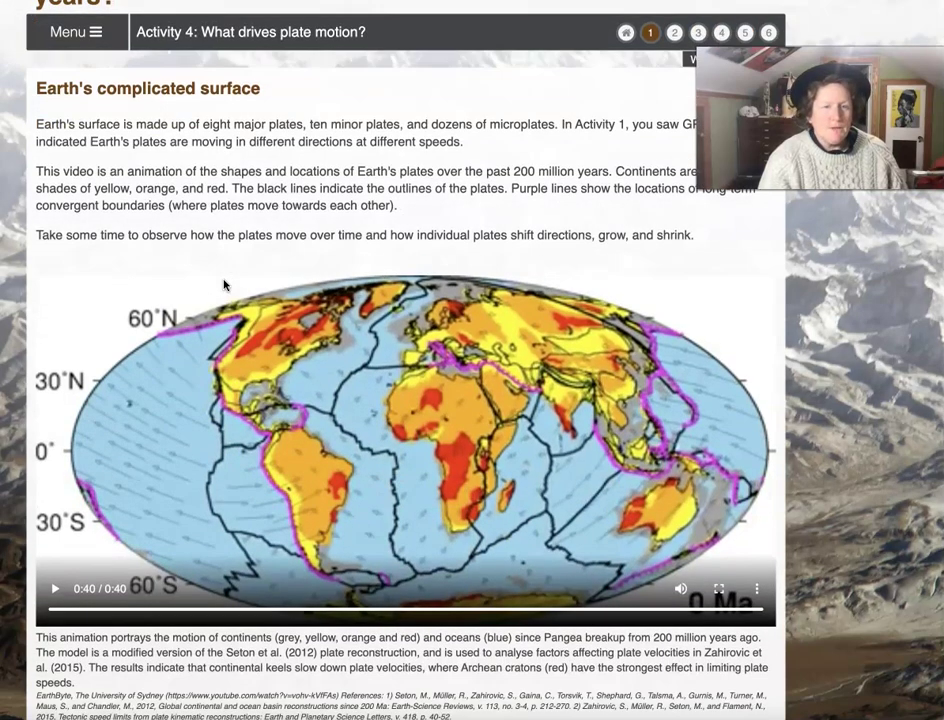
scroll(224, 285, down, 5)
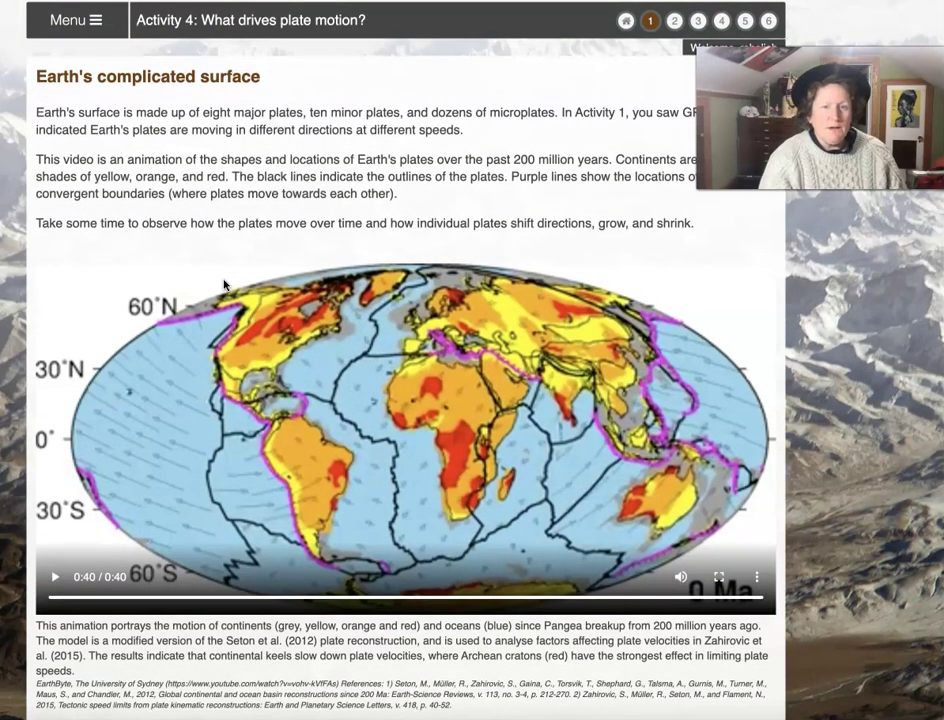
scroll(224, 285, down, 2)
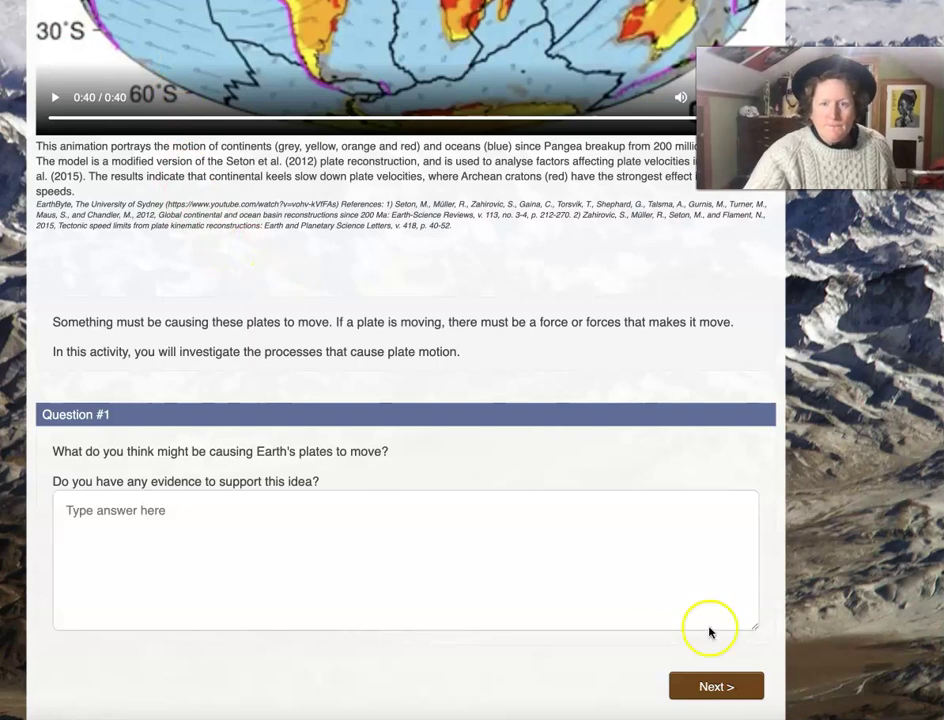
Advance to page 2 and view the Tectonic Explorer globe with its P1–P4 cross-section
click(720, 686)
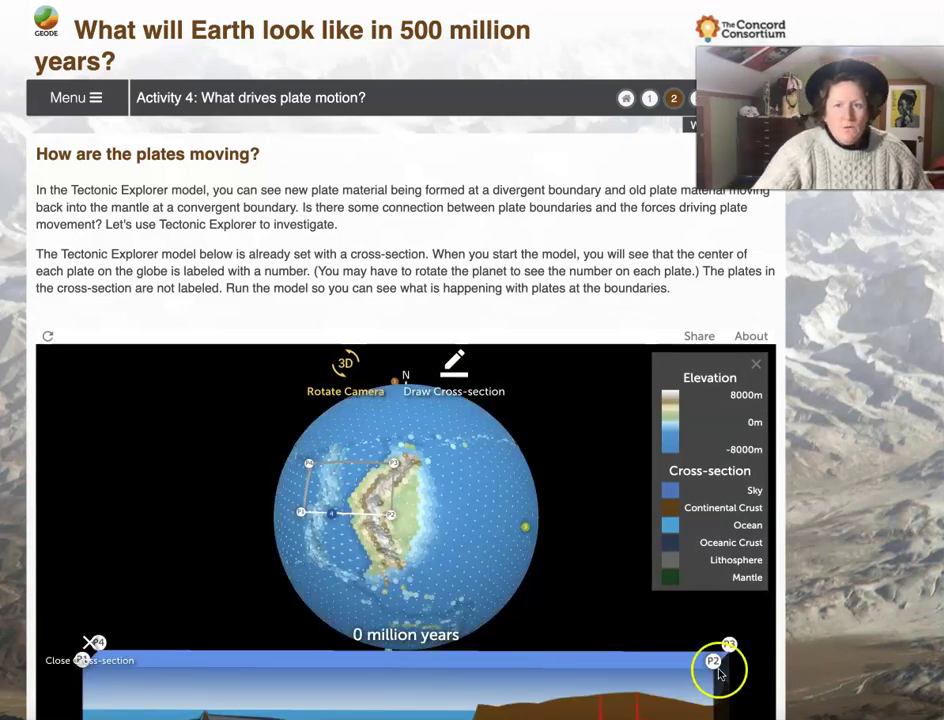
scroll(843, 549, down, 1)
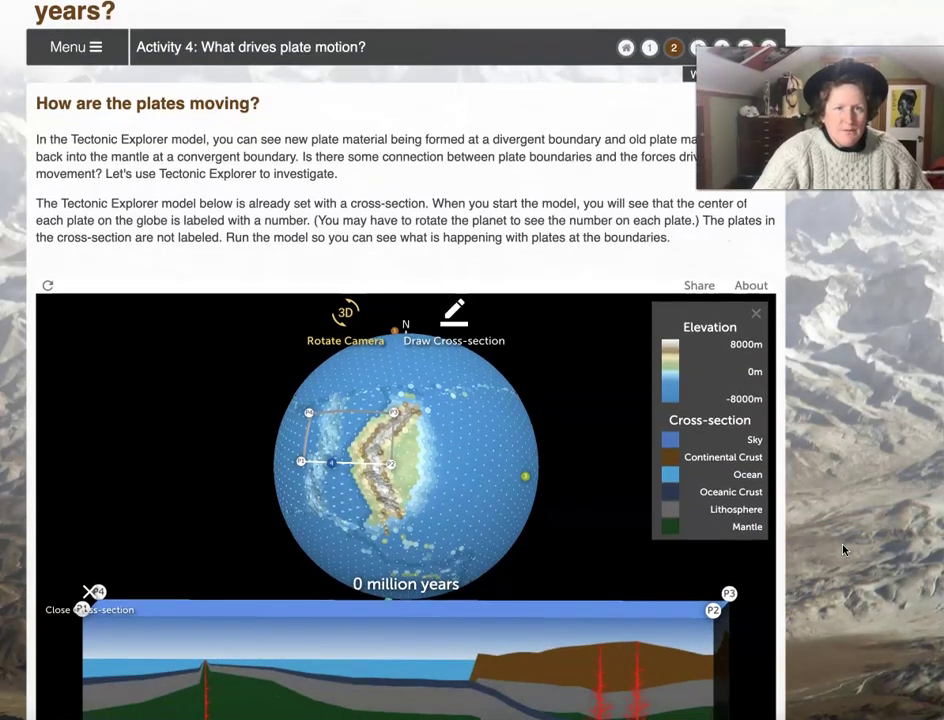
scroll(843, 549, up, 1)
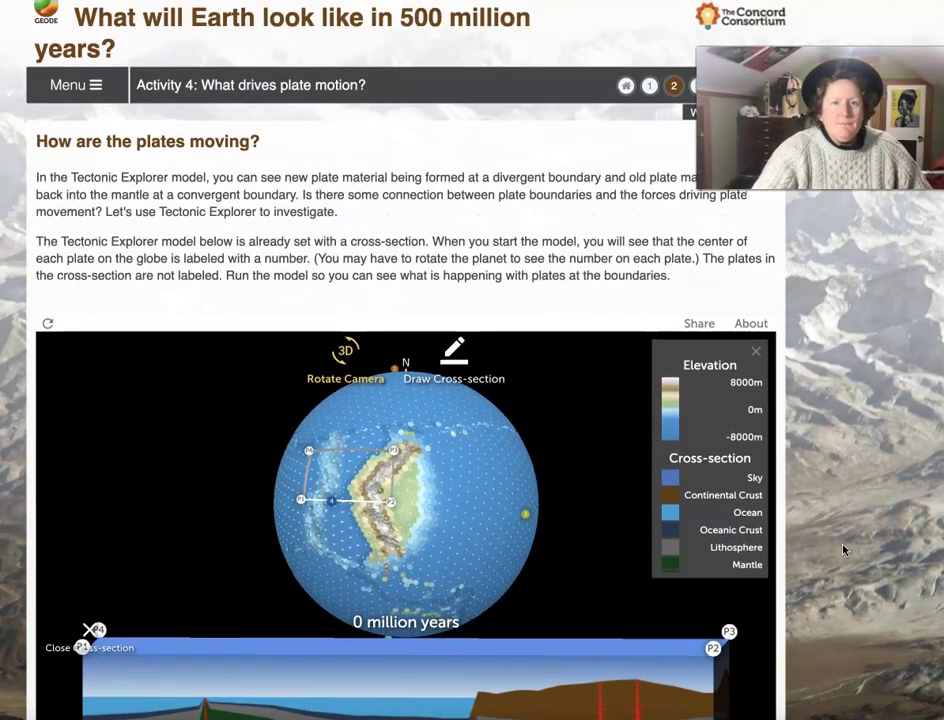
scroll(843, 549, up, 1)
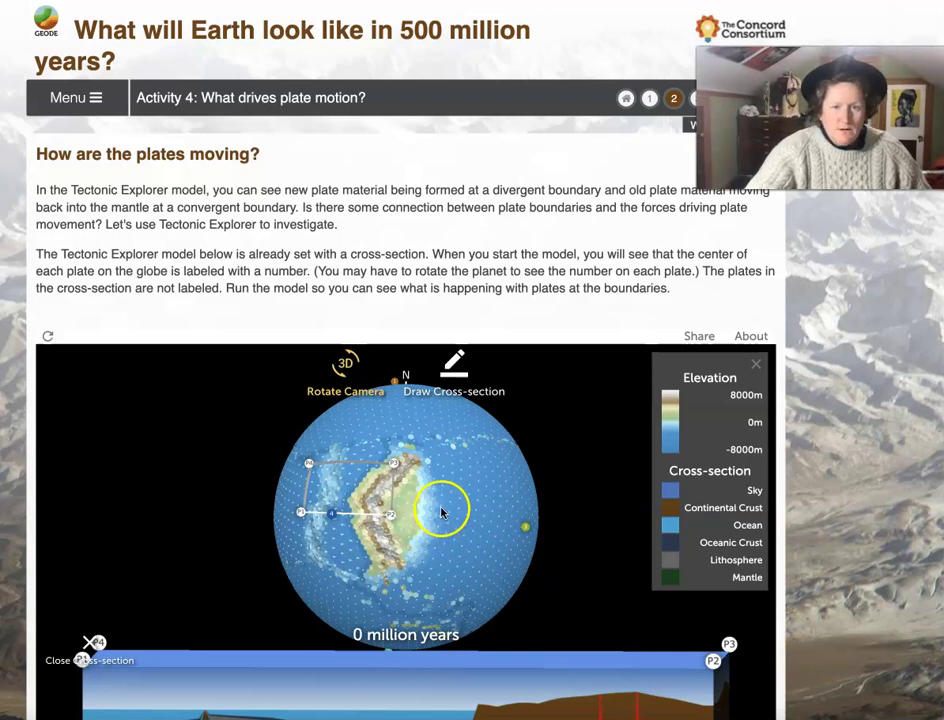
drag(480, 533, 386, 510)
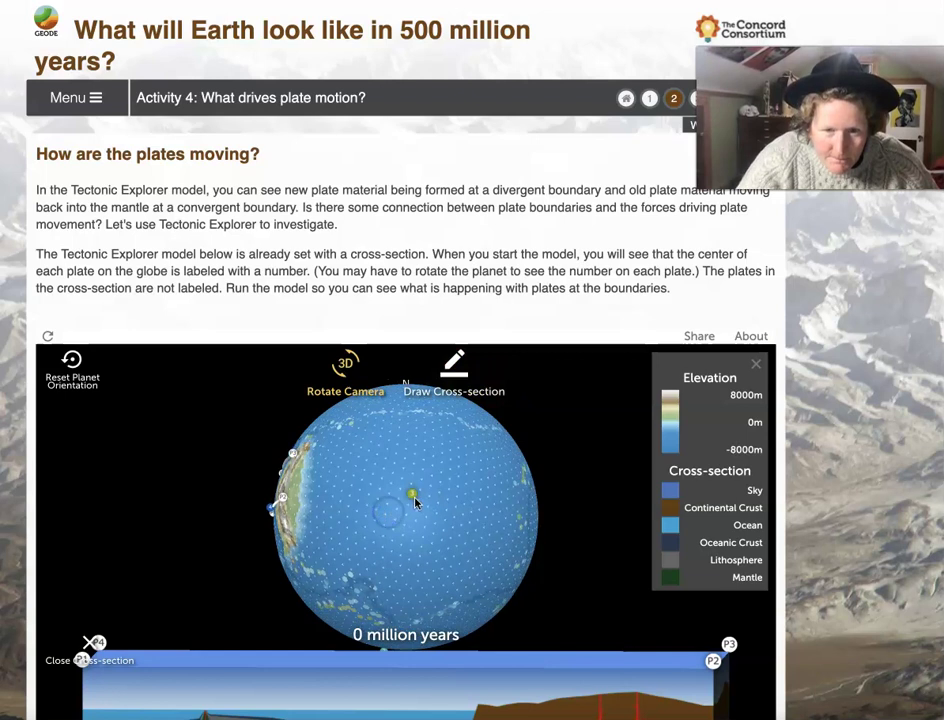
scroll(412, 497, up, 5)
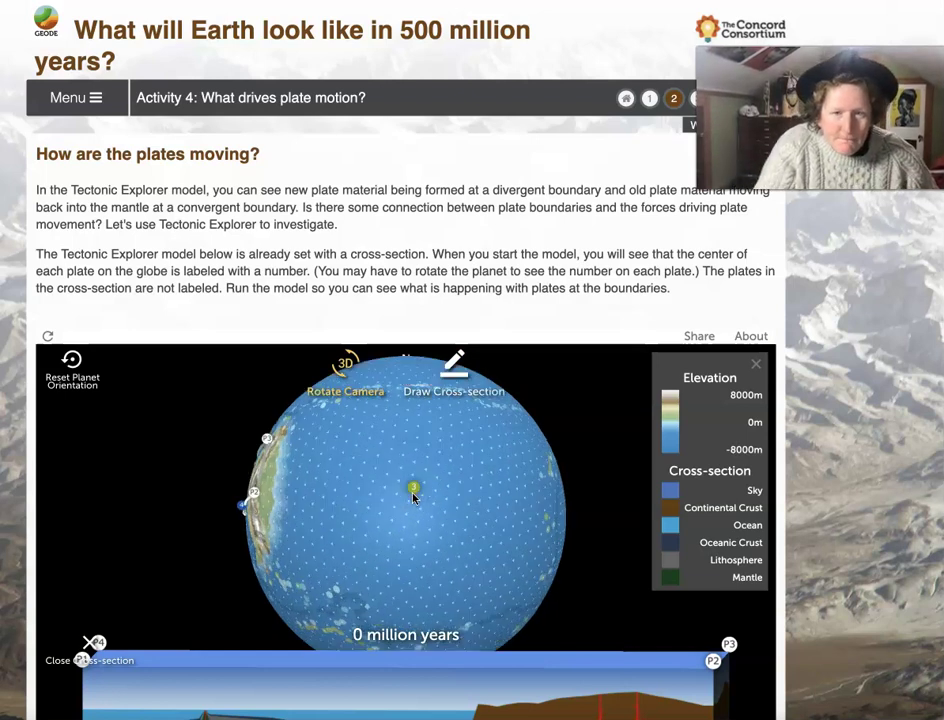
scroll(413, 498, down, 5)
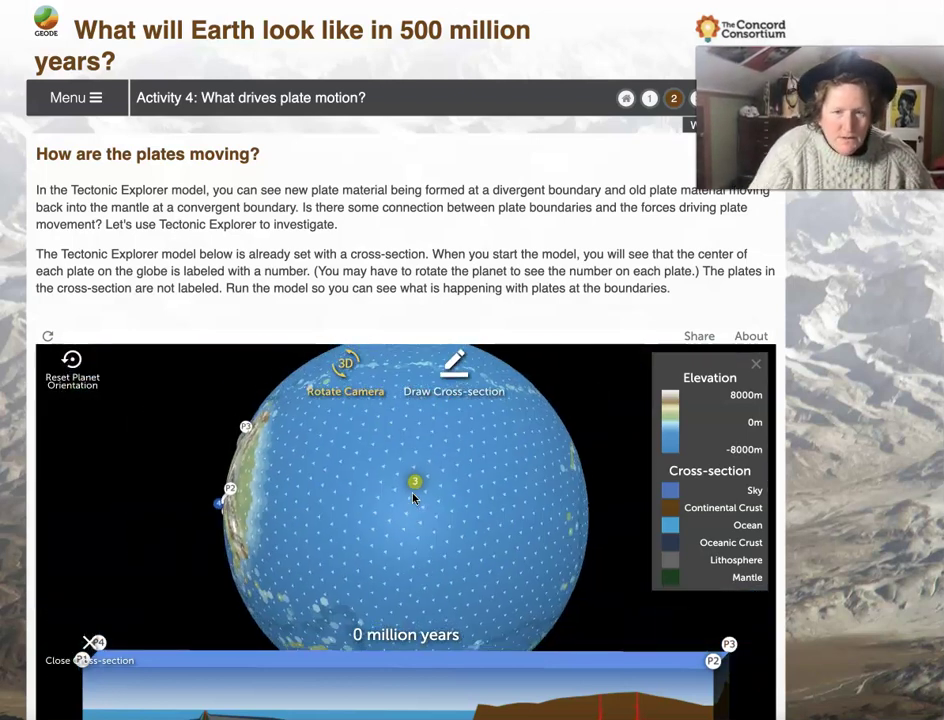
drag(349, 514, 513, 540)
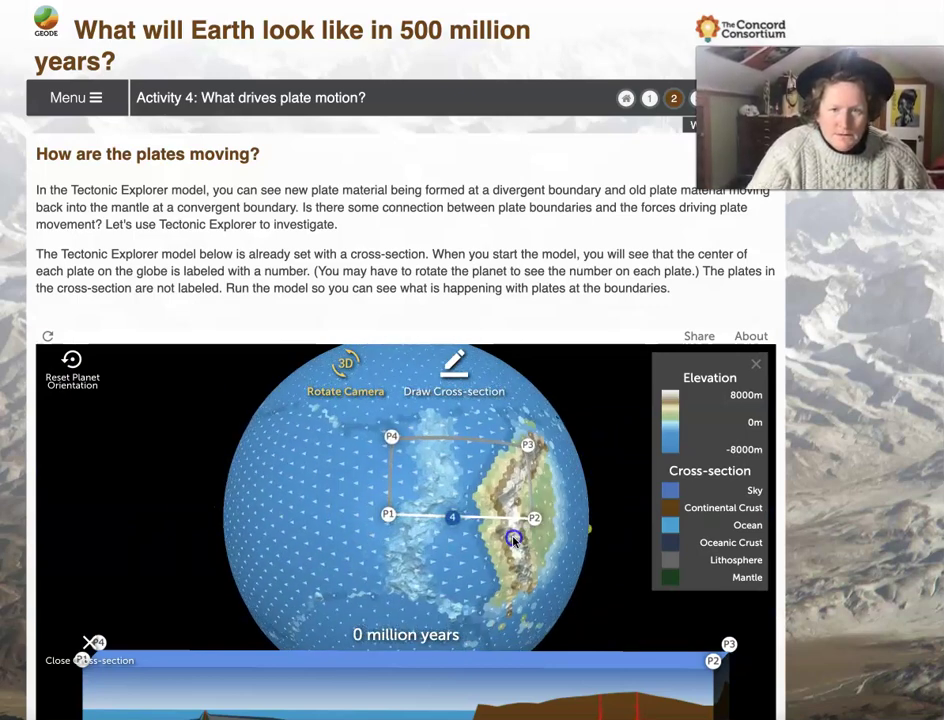
mouse_move(452, 548)
mouse_down()
mouse_move(463, 533)
mouse_move(447, 539)
mouse_move(477, 543)
mouse_move(455, 536)
mouse_up()
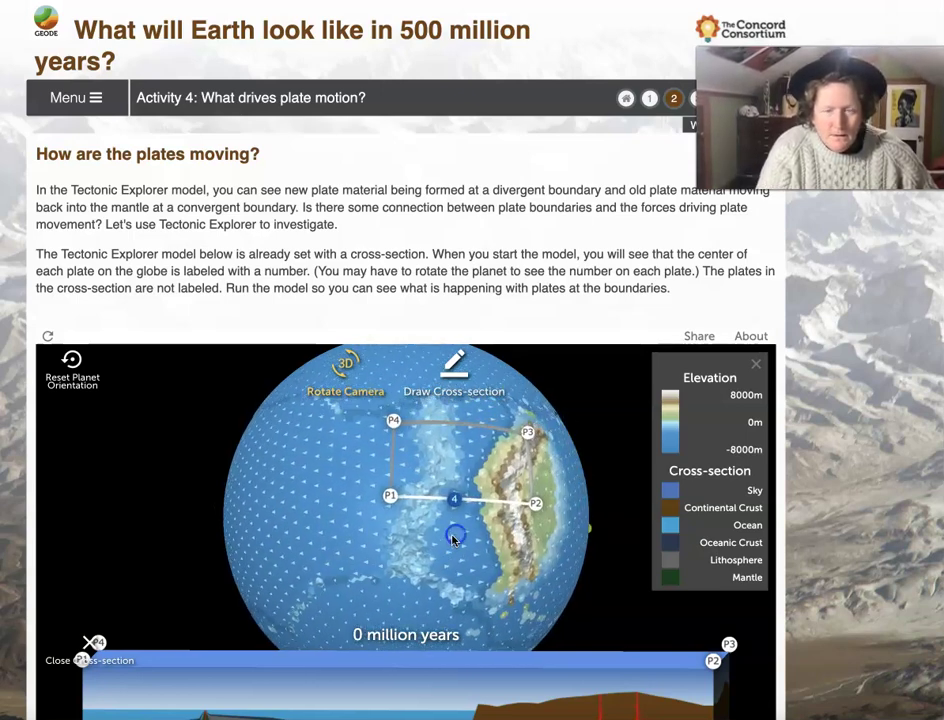
click(828, 550)
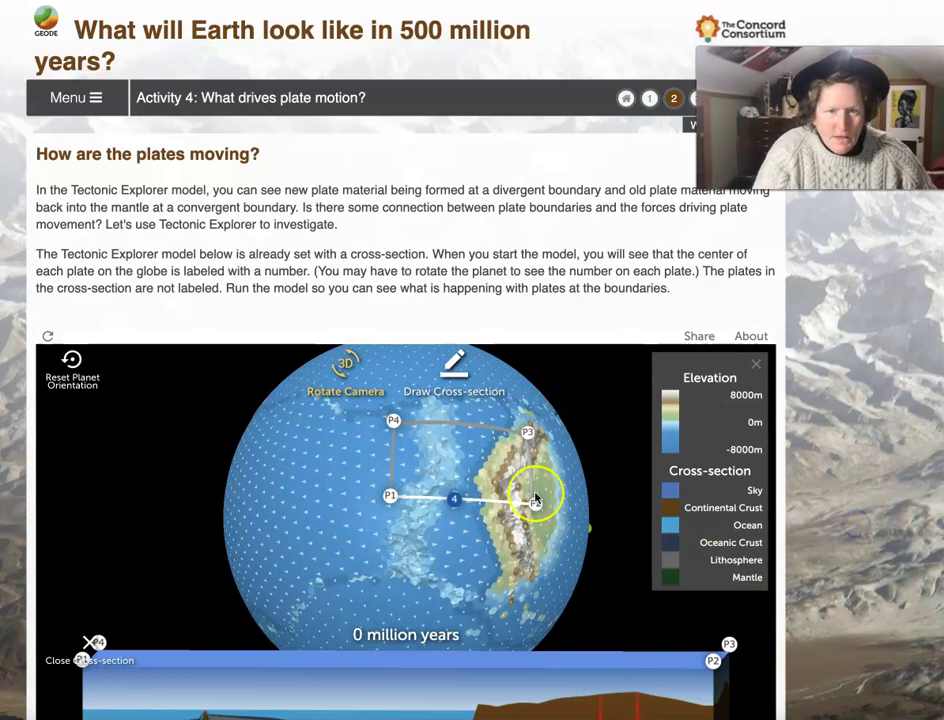
drag(351, 502, 514, 491)
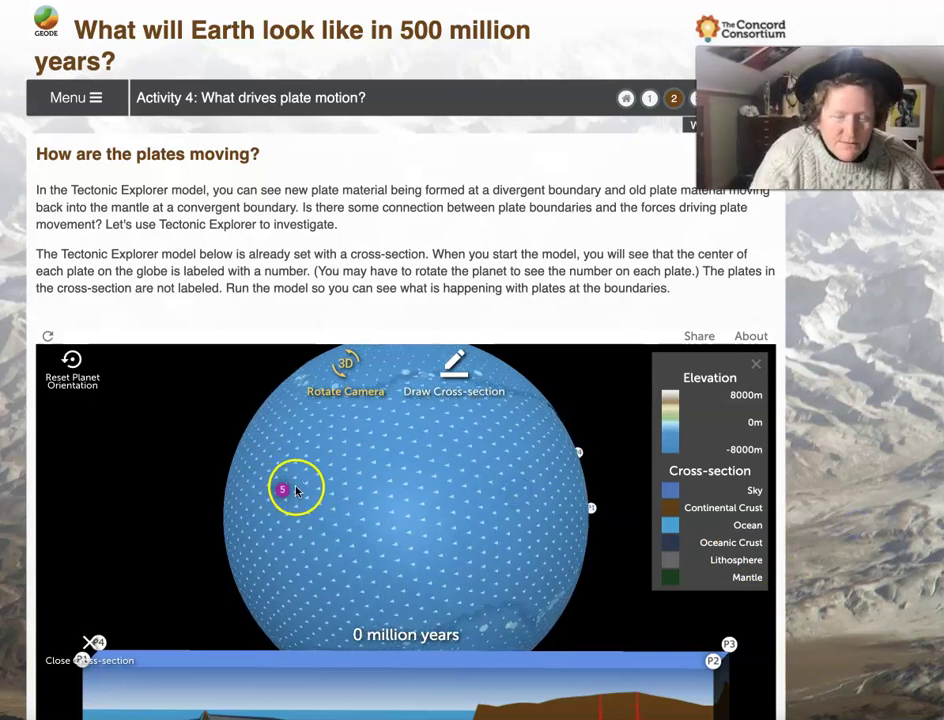
scroll(493, 506, up, 1)
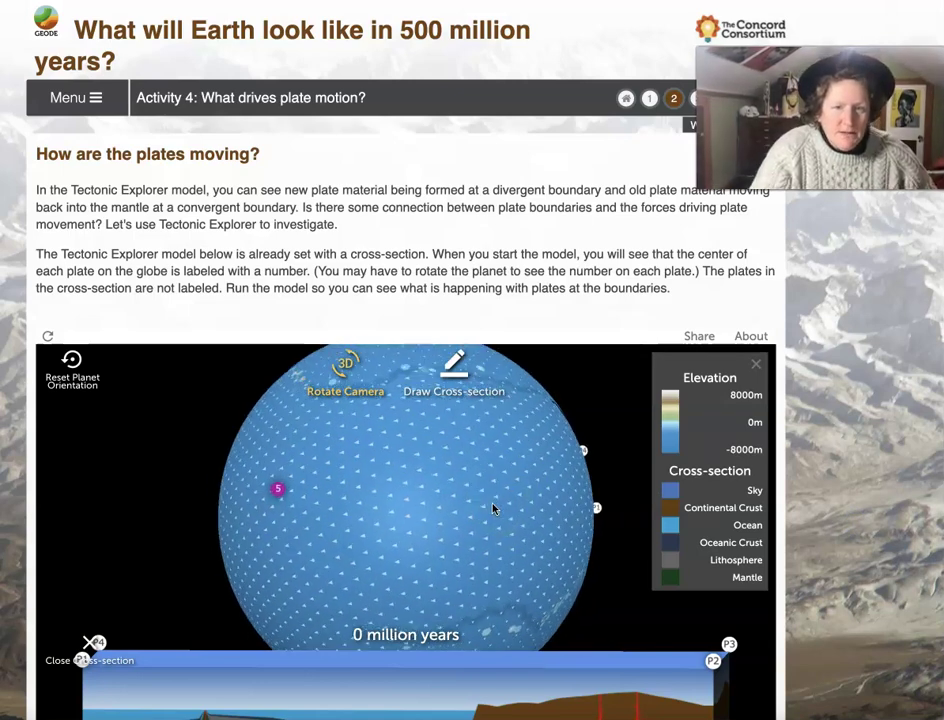
drag(580, 513, 369, 527)
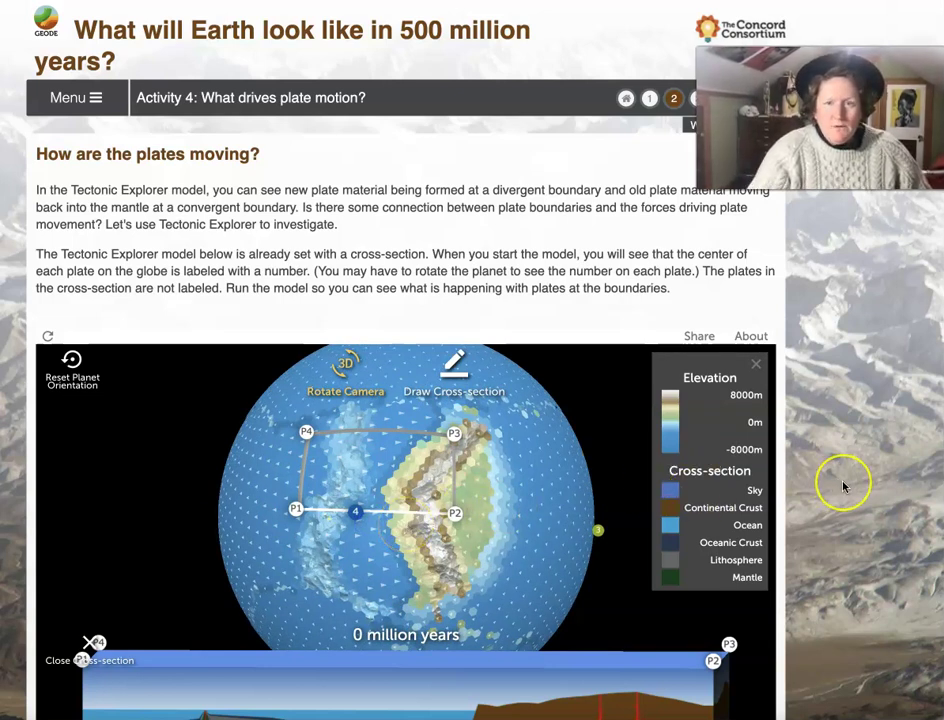
scroll(843, 487, down, 2)
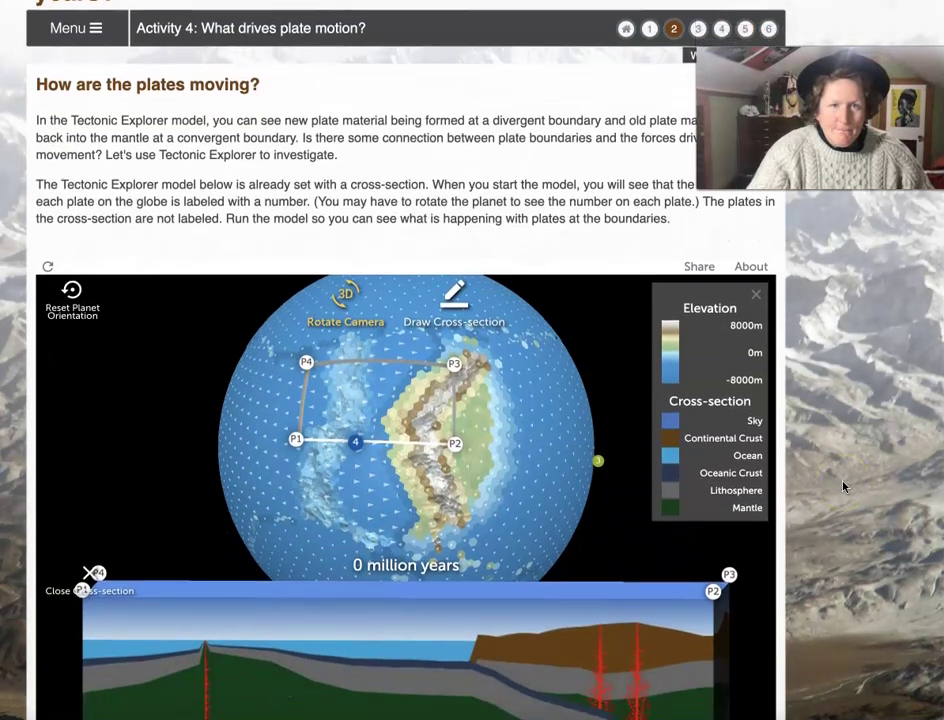
scroll(843, 487, down, 1)
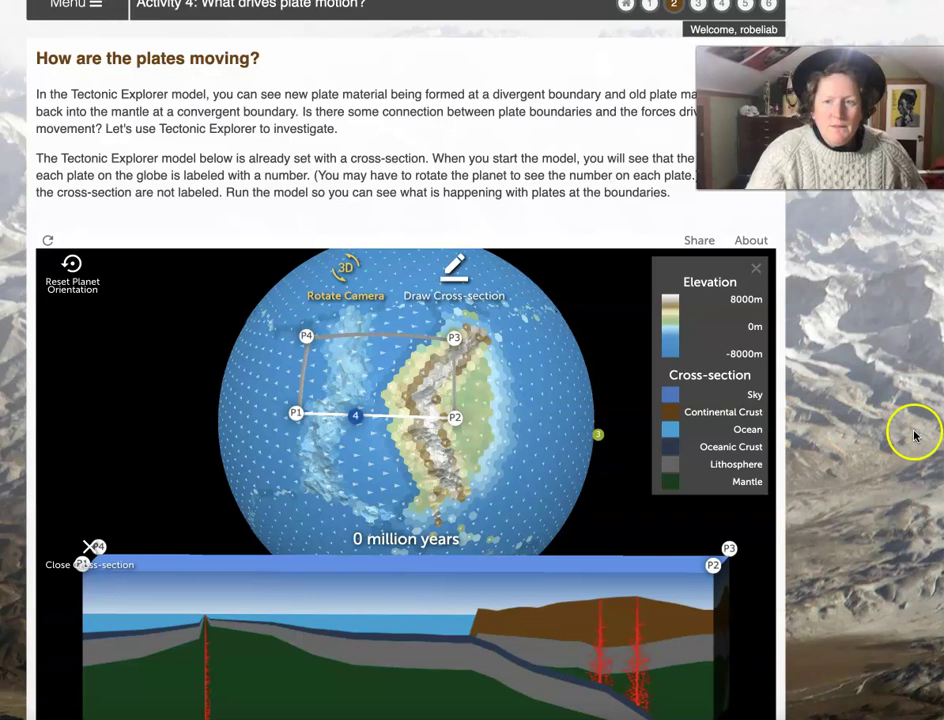
scroll(913, 435, down, 2)
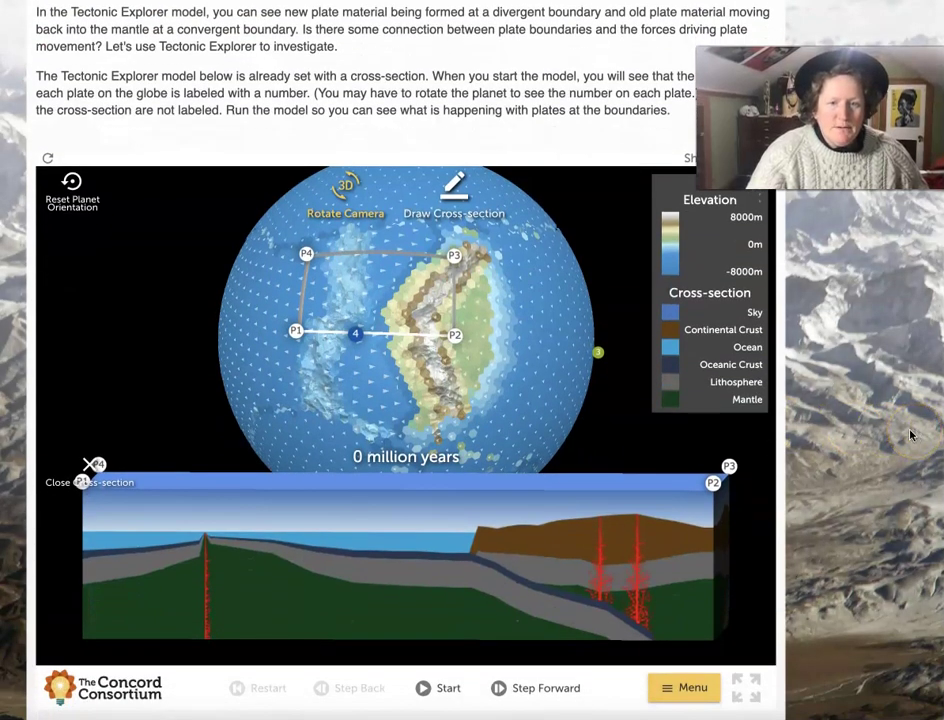
click(427, 689)
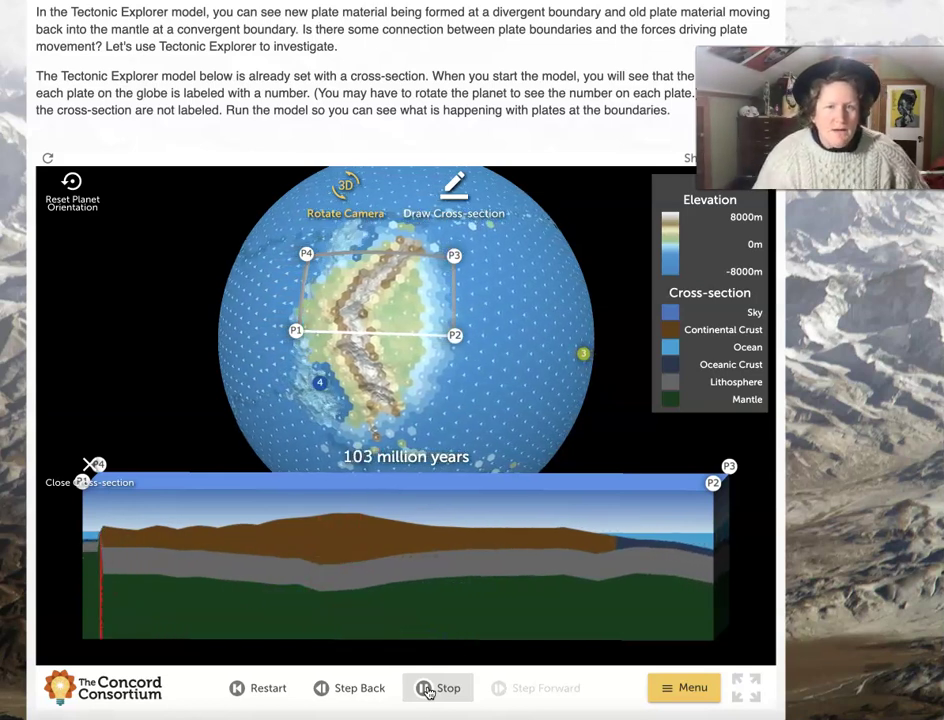
click(445, 690)
click(363, 586)
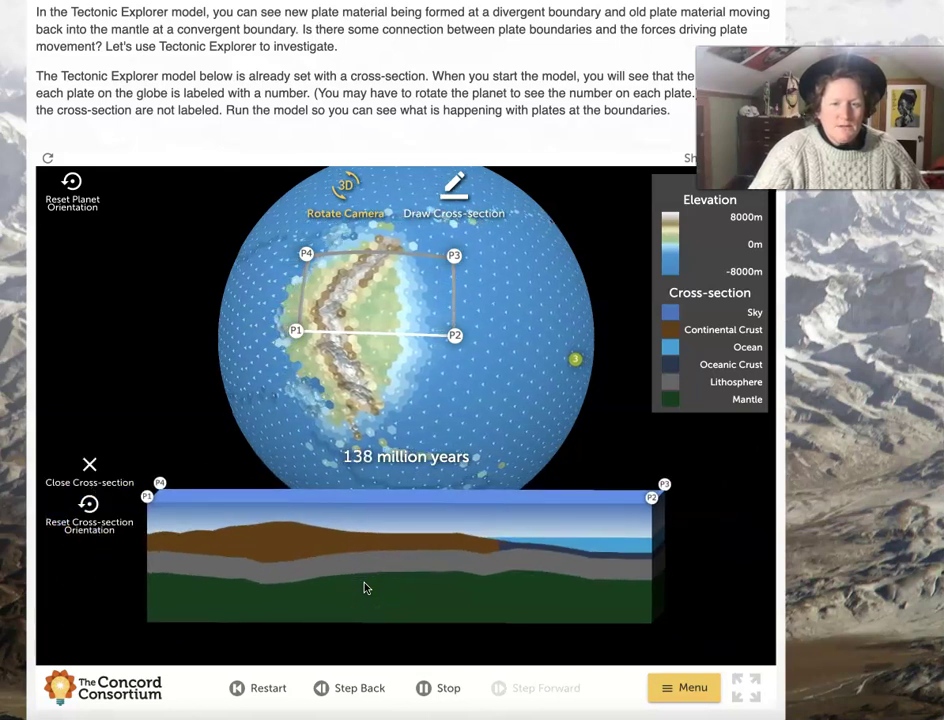
click(250, 690)
click(322, 690)
click(420, 689)
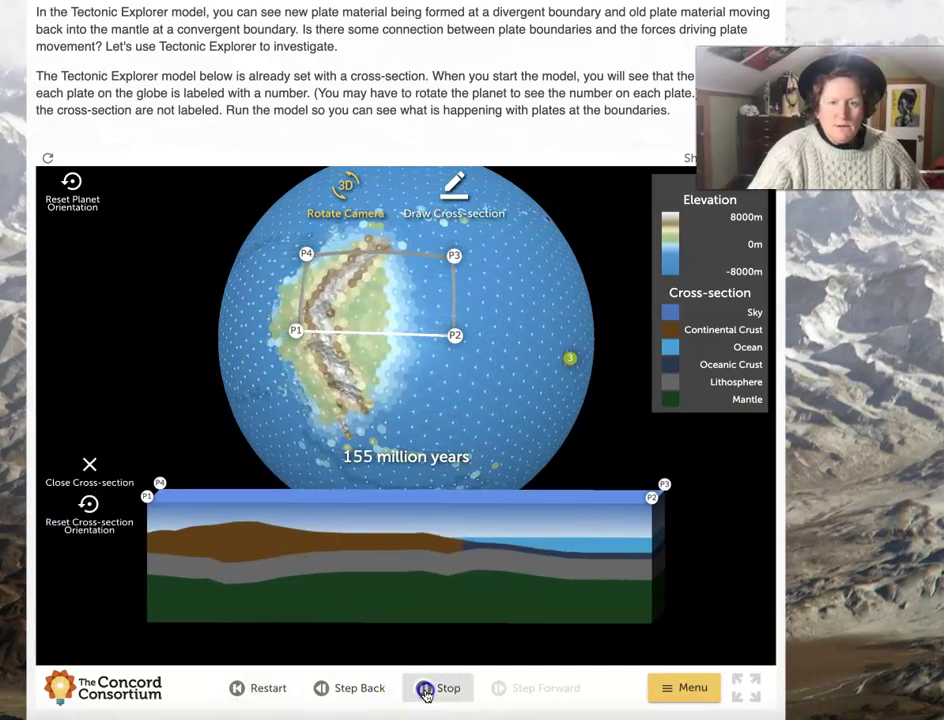
mouse_move(421, 394)
mouse_down()
mouse_move(629, 385)
mouse_move(431, 390)
mouse_up()
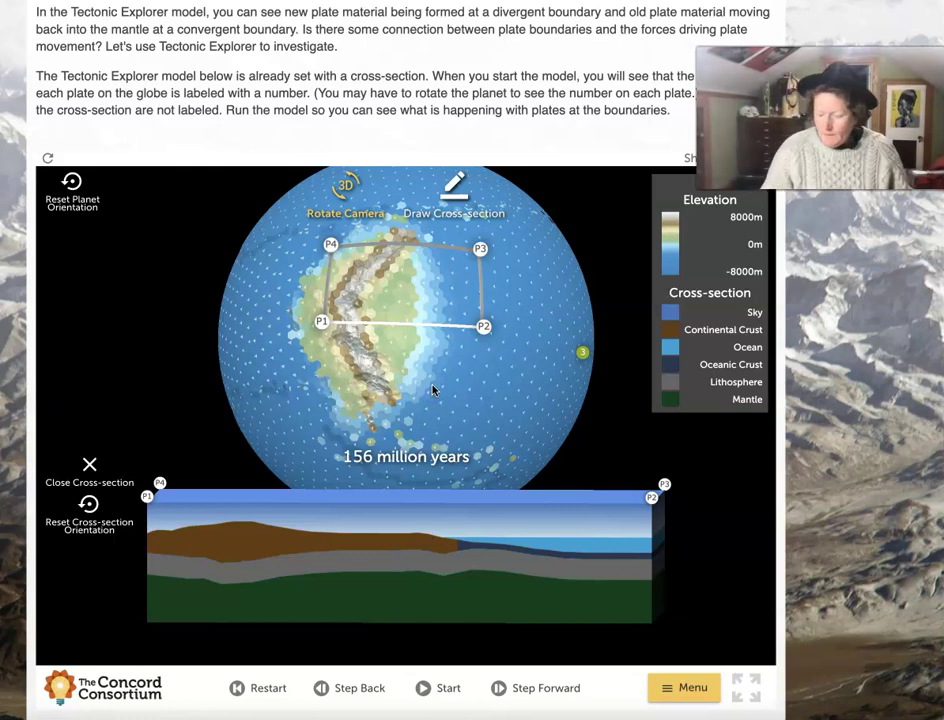
click(430, 428)
click(410, 630)
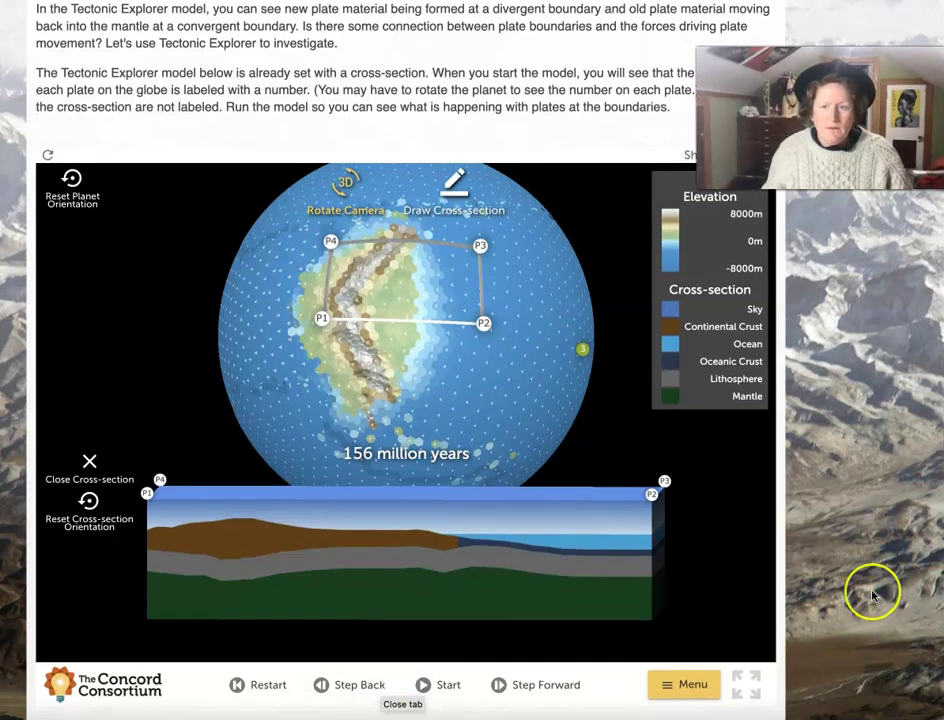
scroll(871, 594, down, 3)
scroll(871, 594, down, 9)
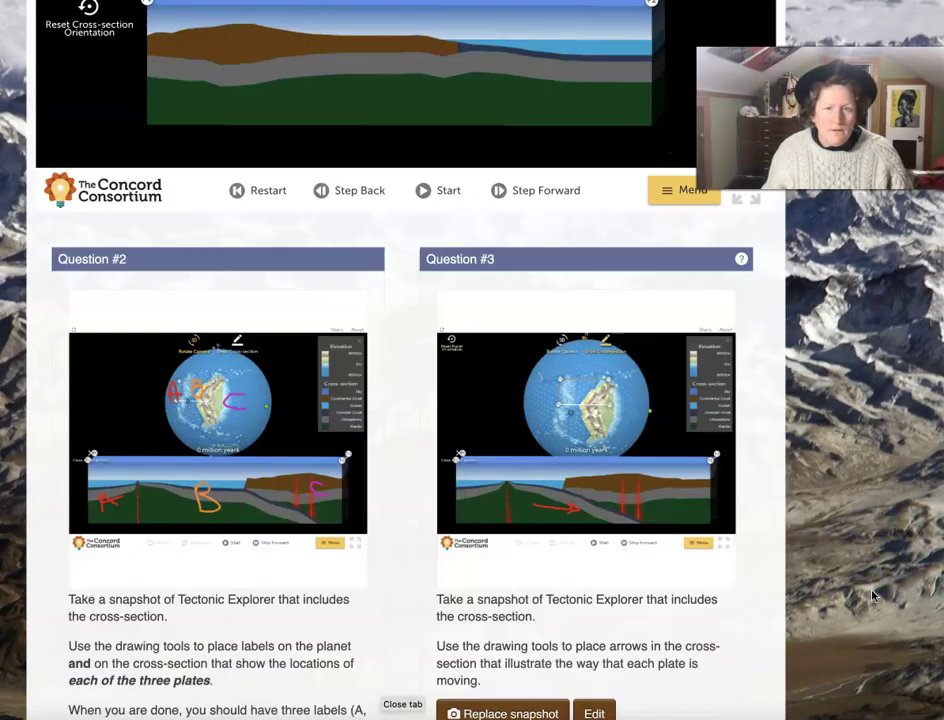
scroll(871, 594, down, 2)
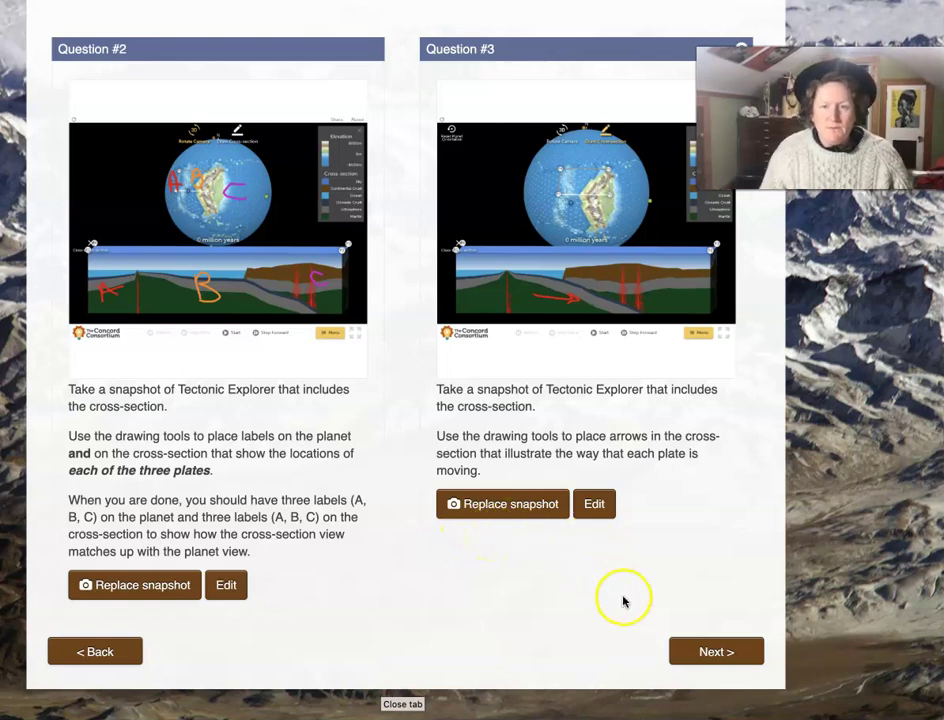
Advance to the Activity 4 'What drives plate motion?' page
click(714, 652)
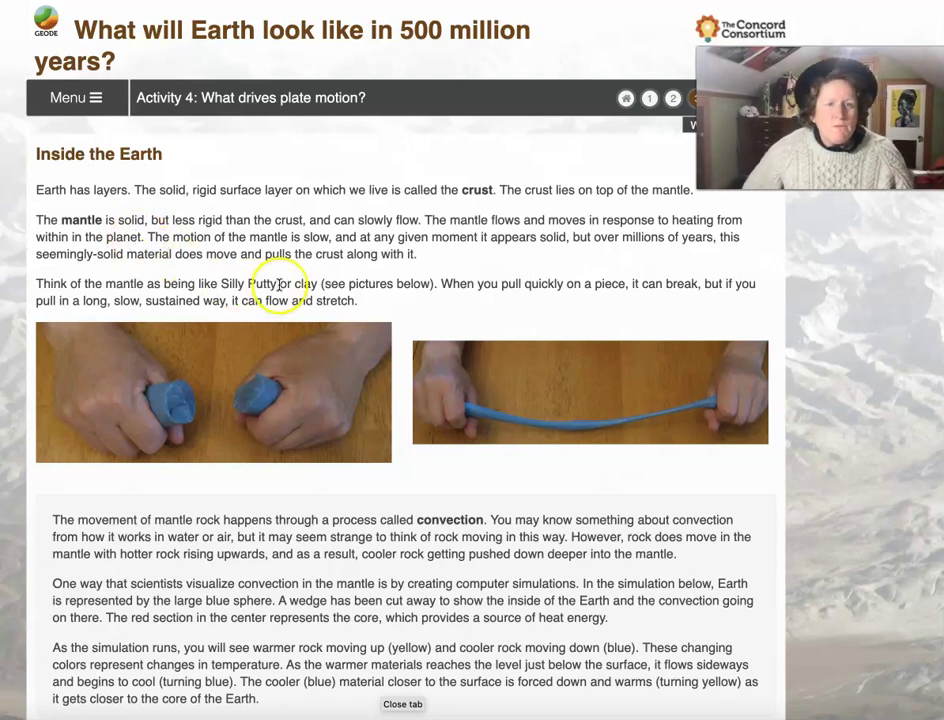
scroll(435, 273, down, 1)
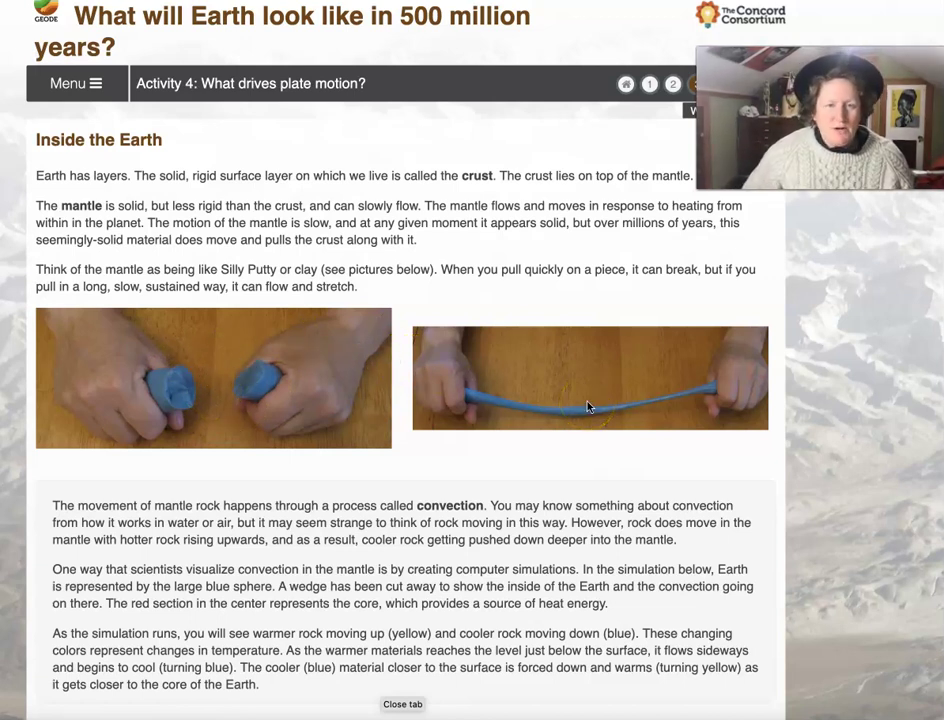
scroll(588, 406, down, 5)
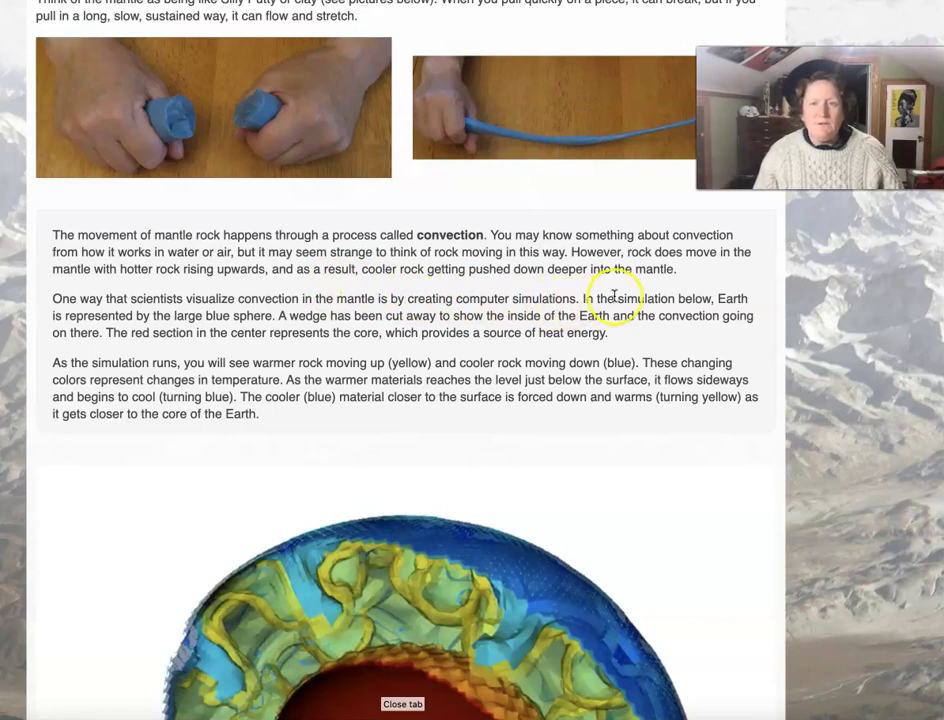
scroll(614, 297, down, 5)
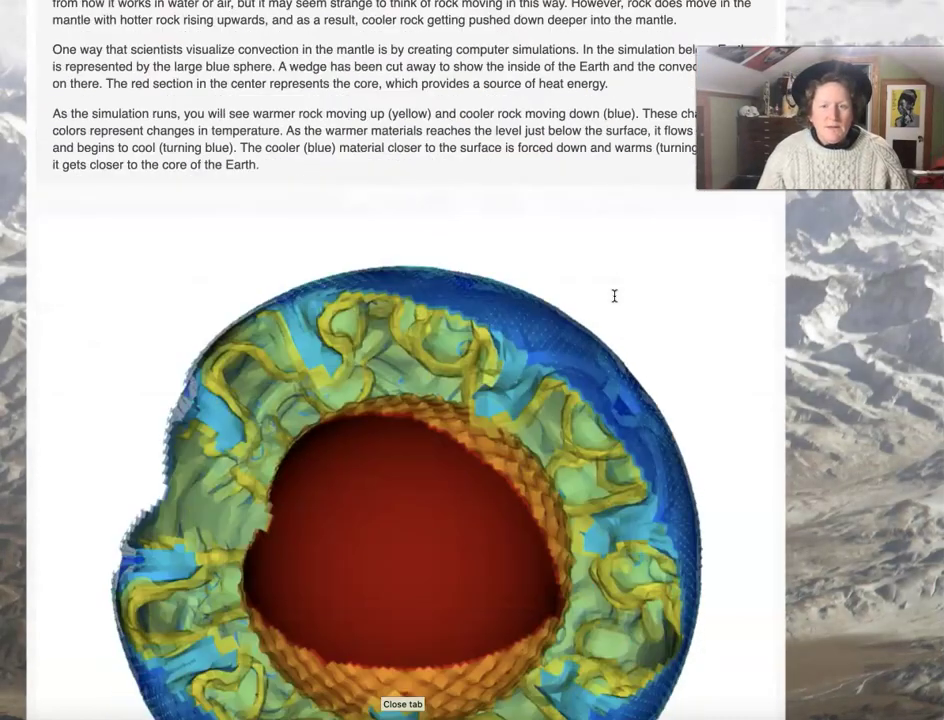
scroll(614, 297, down, 1)
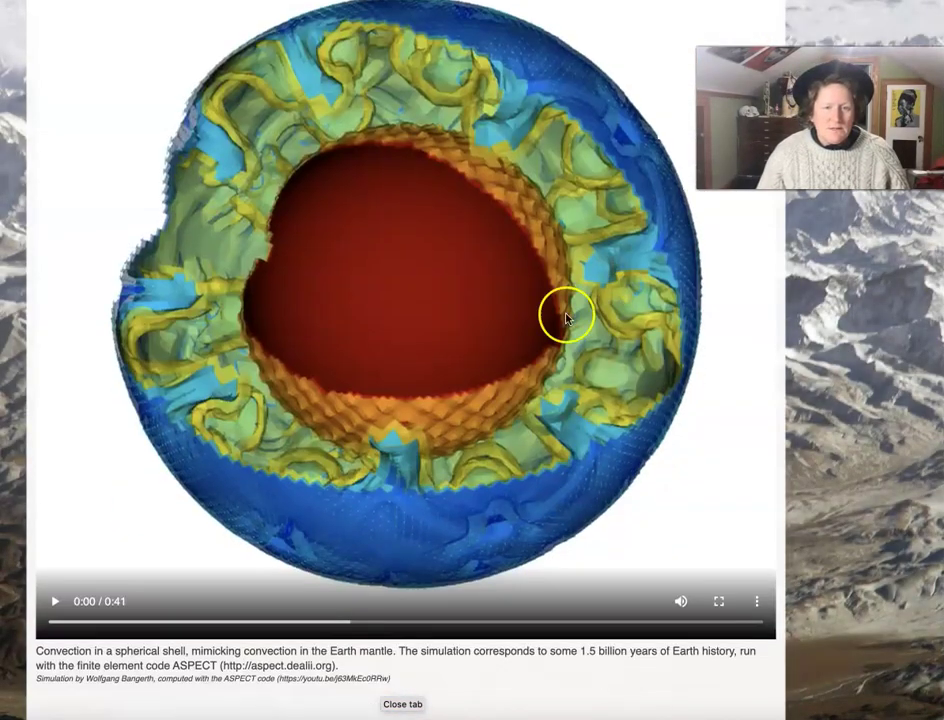
Play the mantle convection simulation video to 0:41 while rereading the page text
click(55, 605)
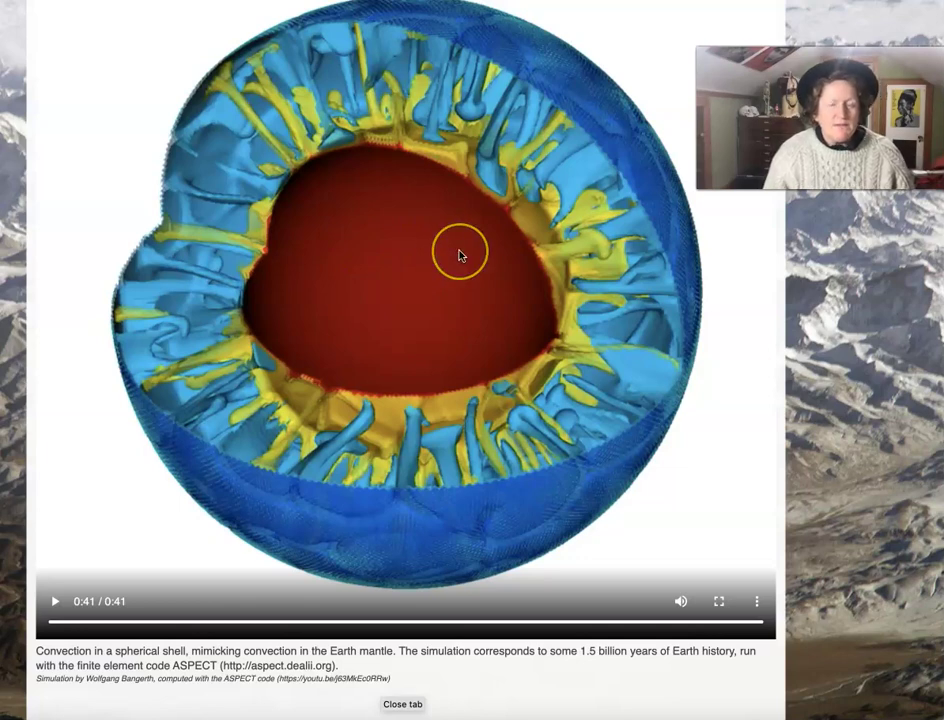
scroll(459, 256, up, 5)
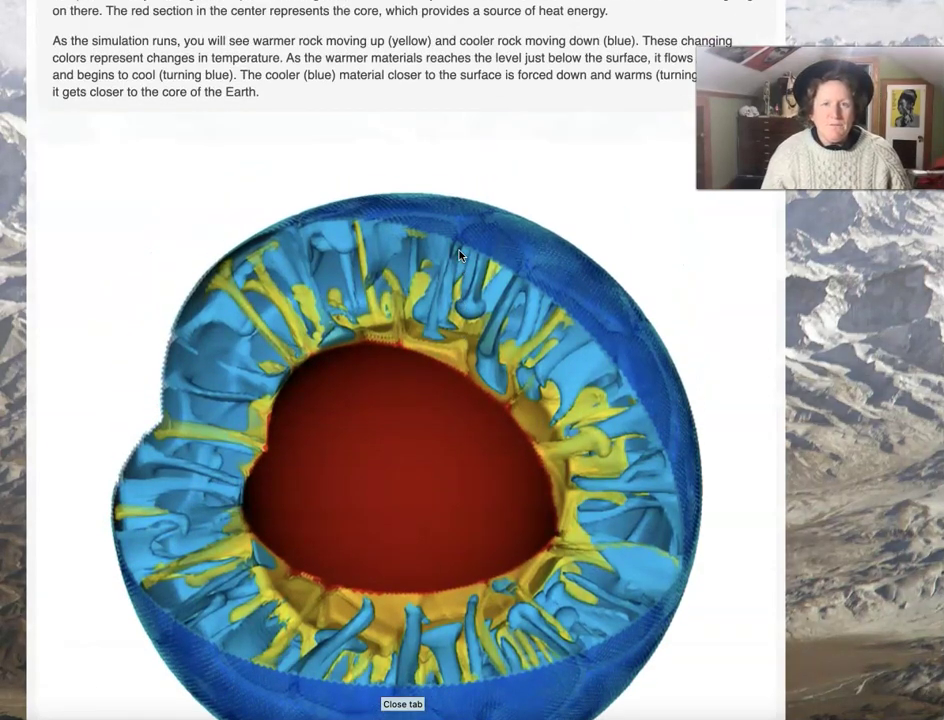
scroll(459, 256, up, 3)
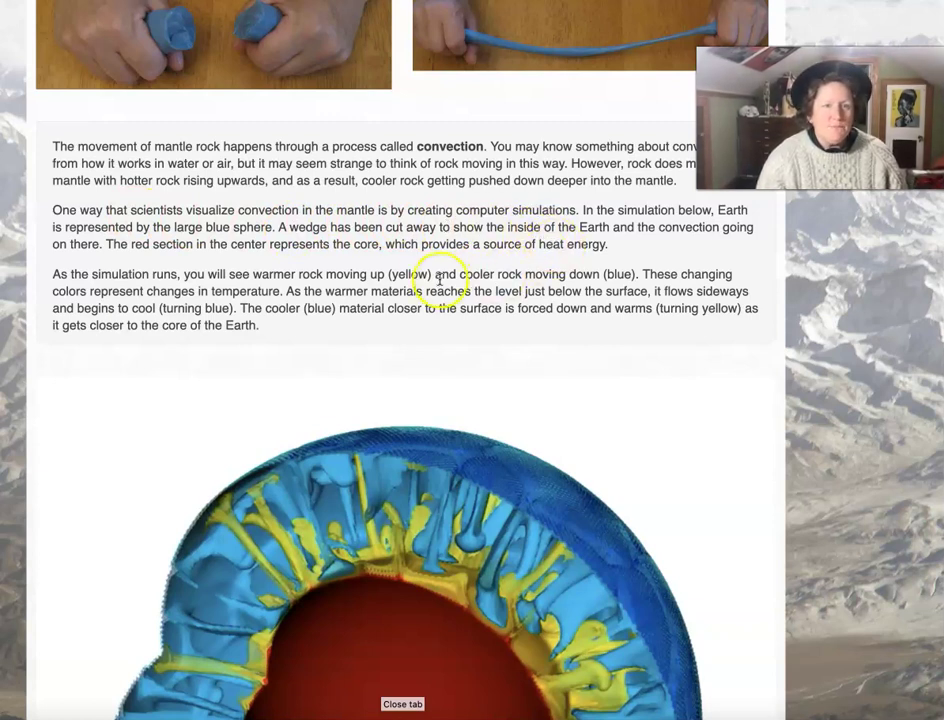
scroll(423, 280, down, 1)
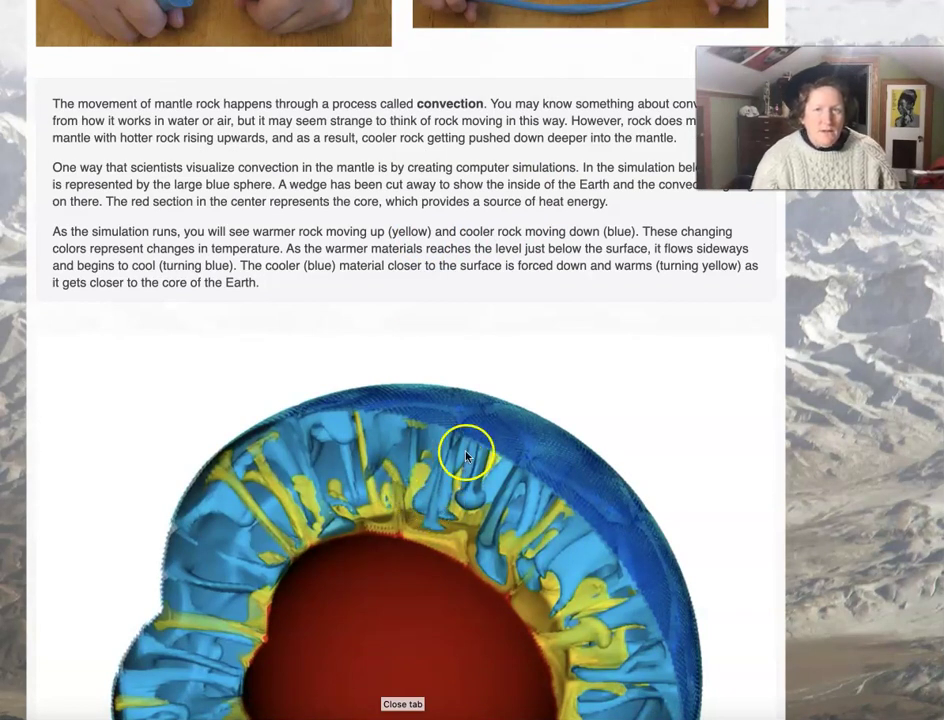
scroll(540, 333, up, 1)
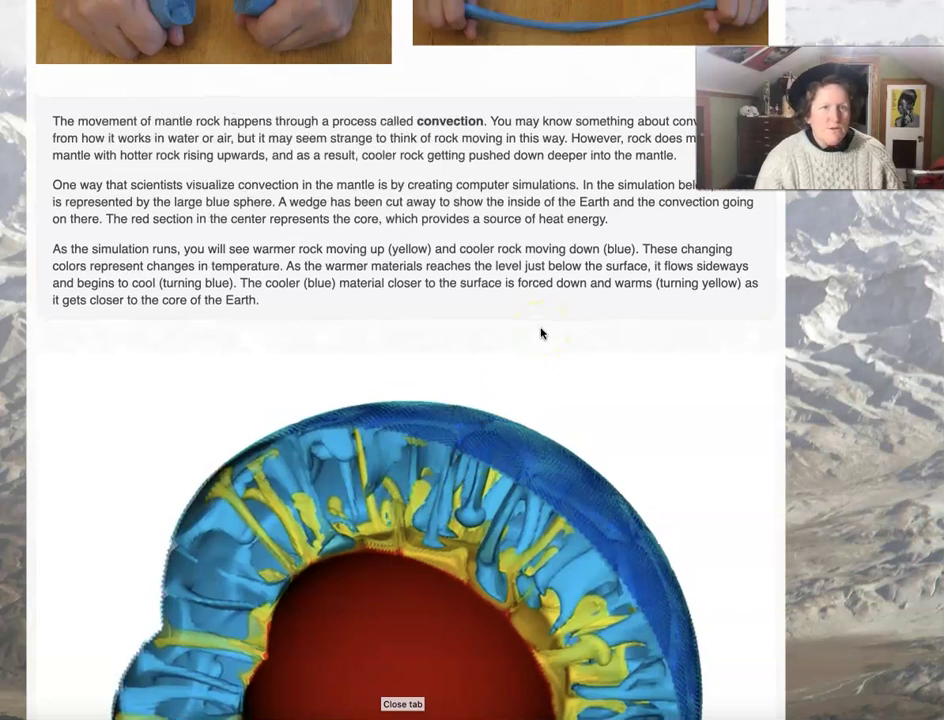
scroll(540, 333, down, 1)
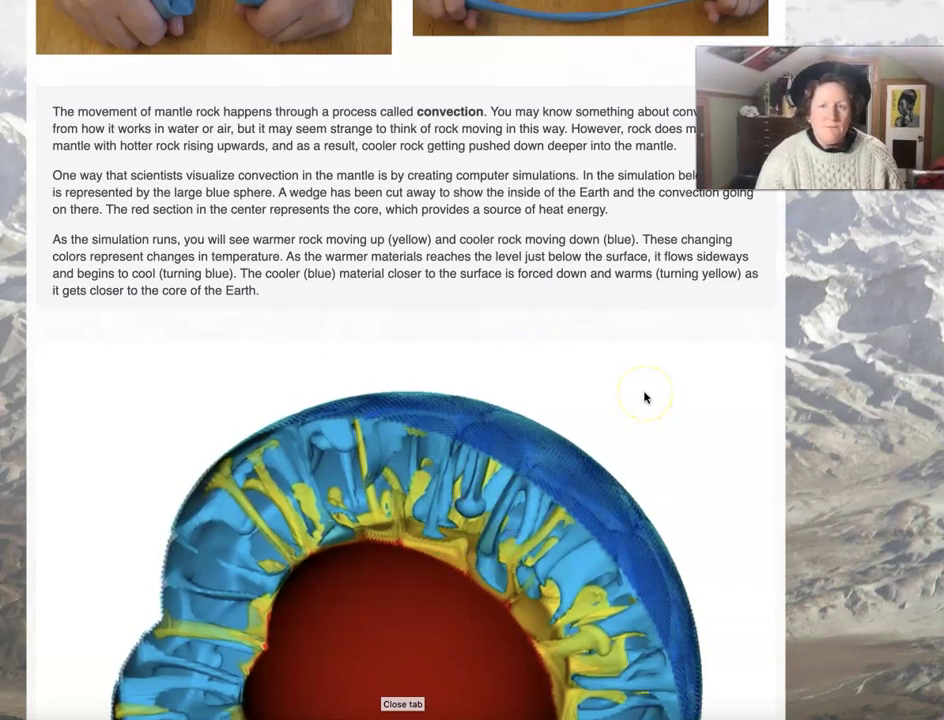
scroll(644, 397, down, 2)
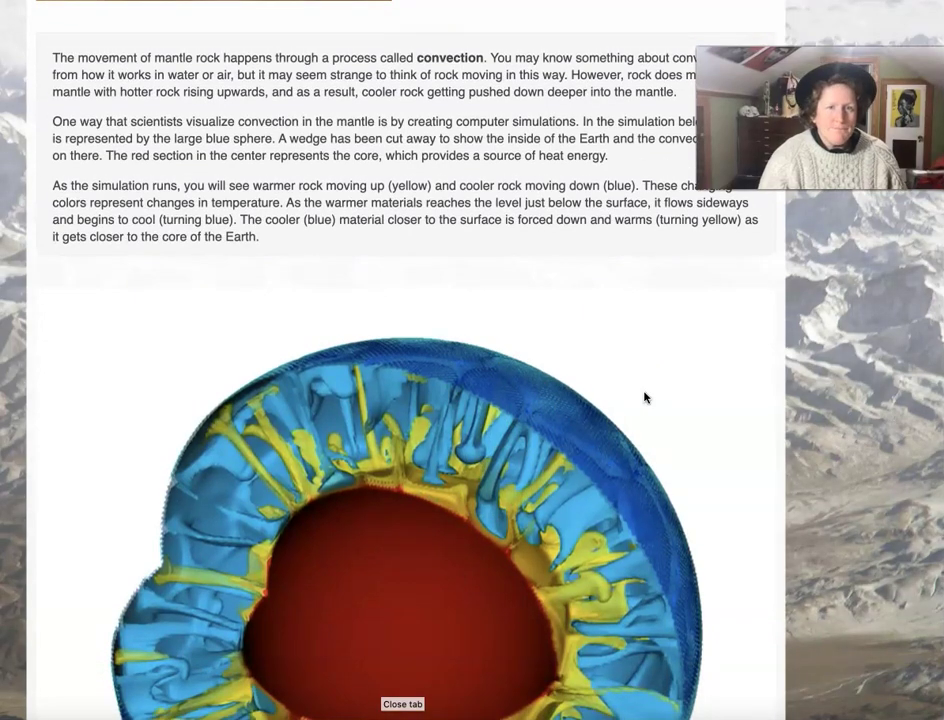
scroll(644, 397, down, 10)
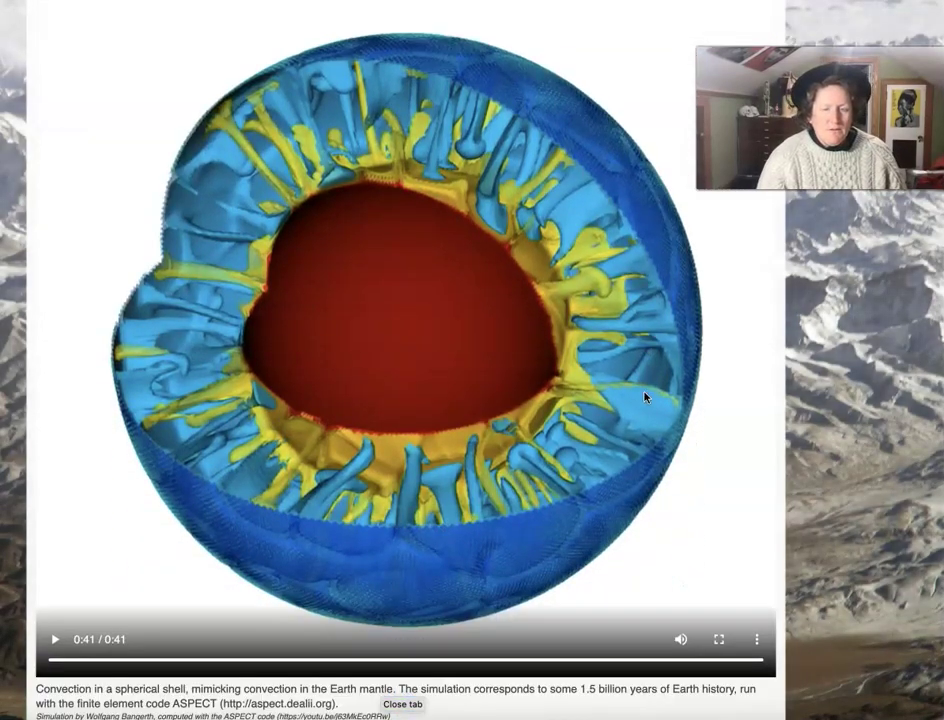
scroll(644, 397, down, 4)
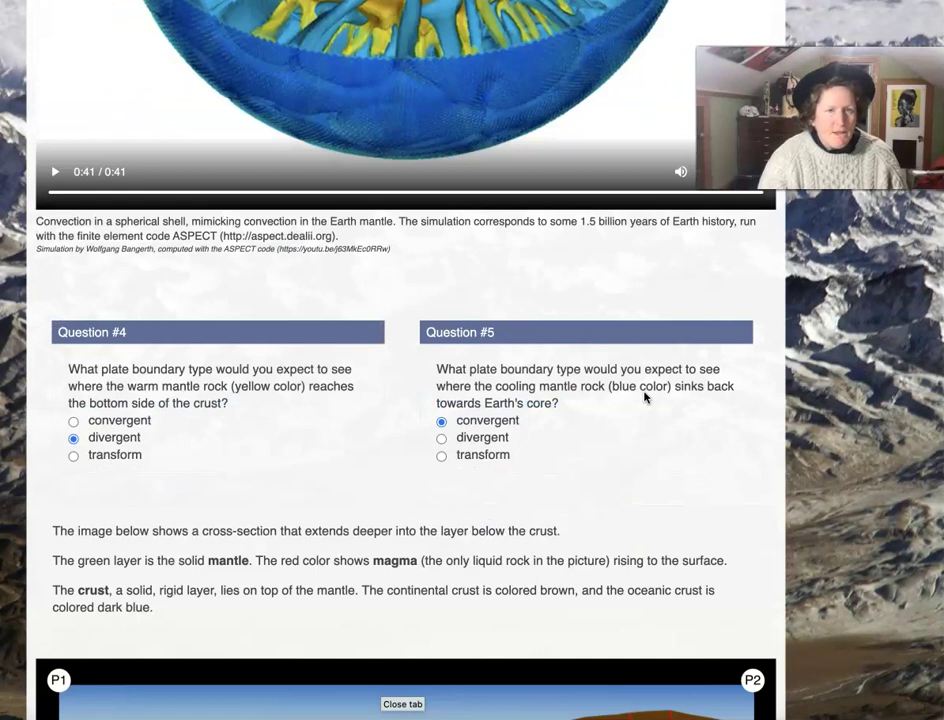
scroll(644, 397, down, 1)
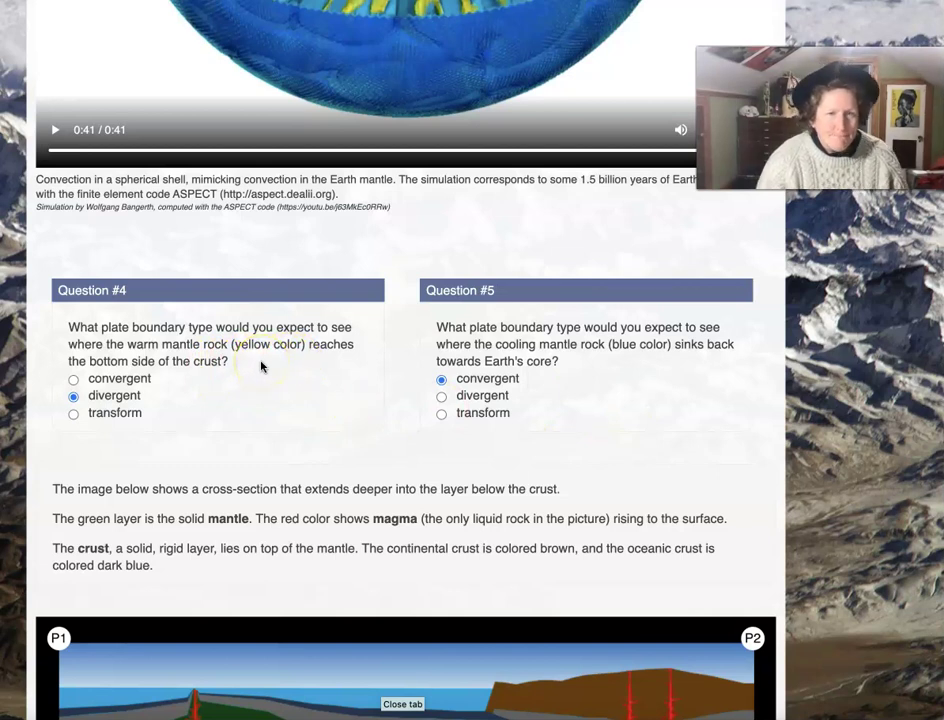
scroll(305, 364, down, 1)
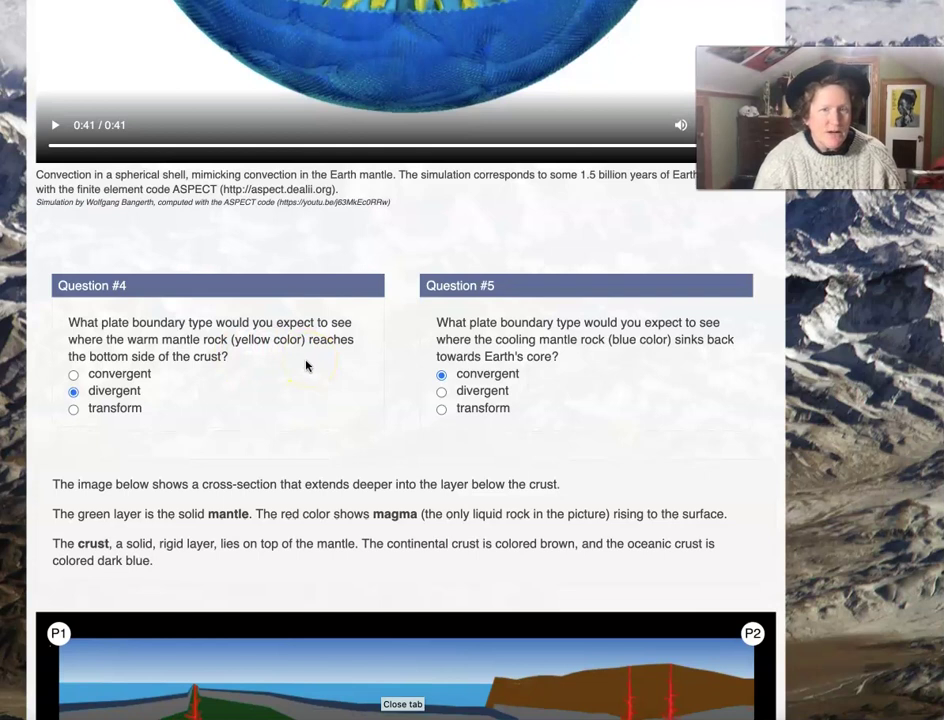
scroll(293, 368, up, 2)
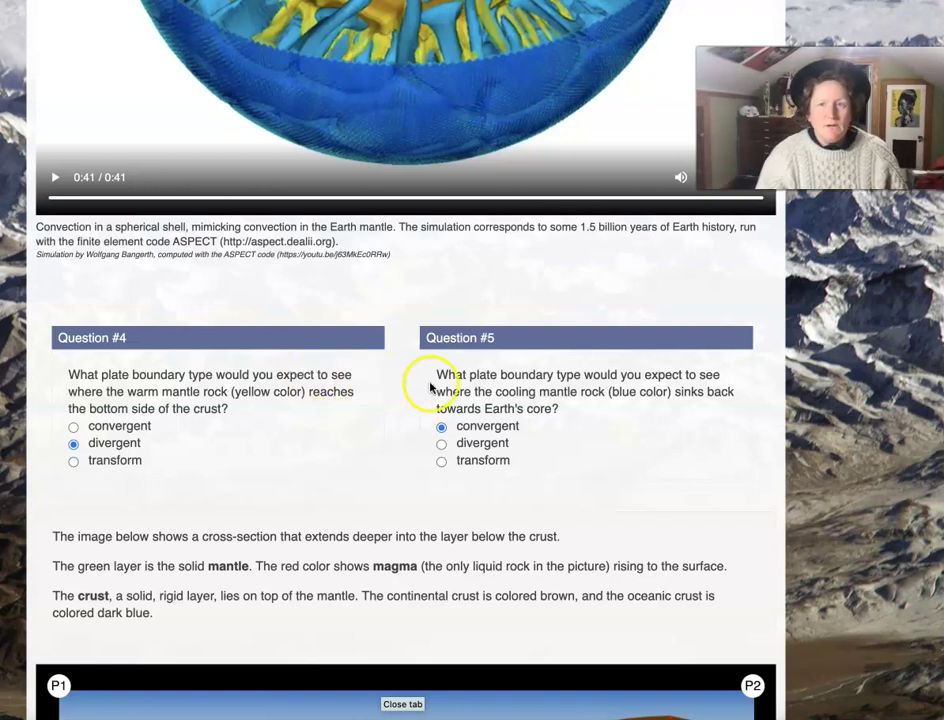
scroll(548, 407, down, 1)
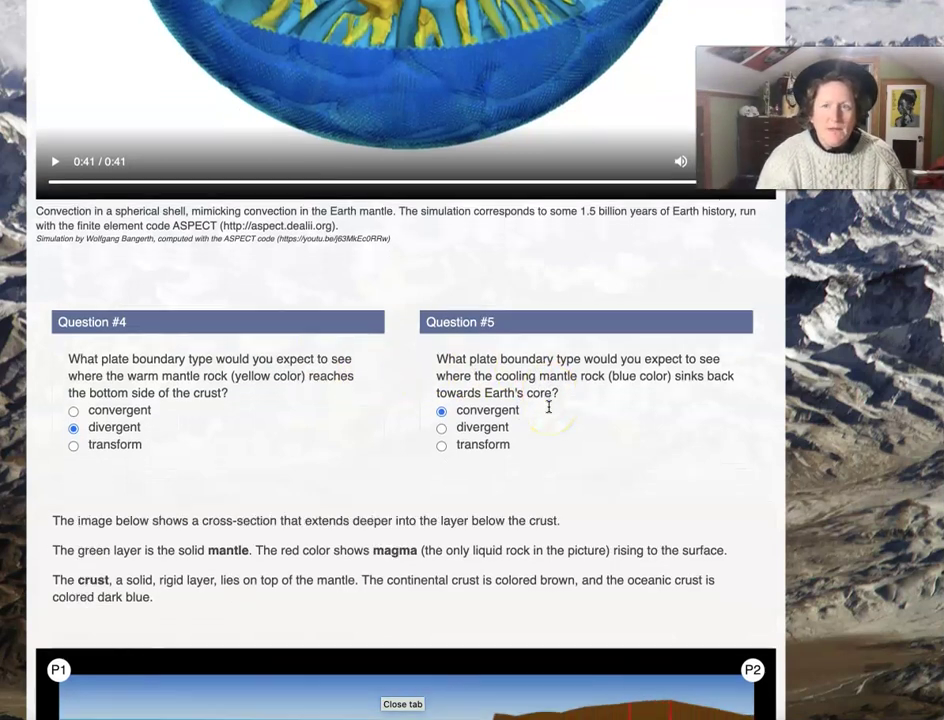
scroll(548, 410, up, 1)
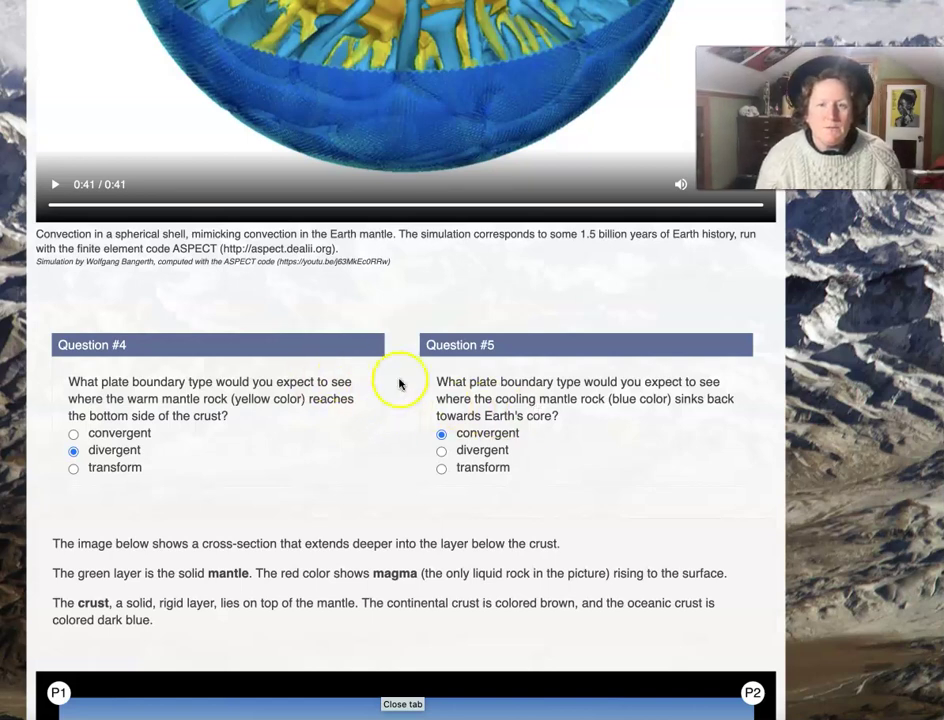
scroll(579, 432, down, 3)
scroll(578, 430, down, 3)
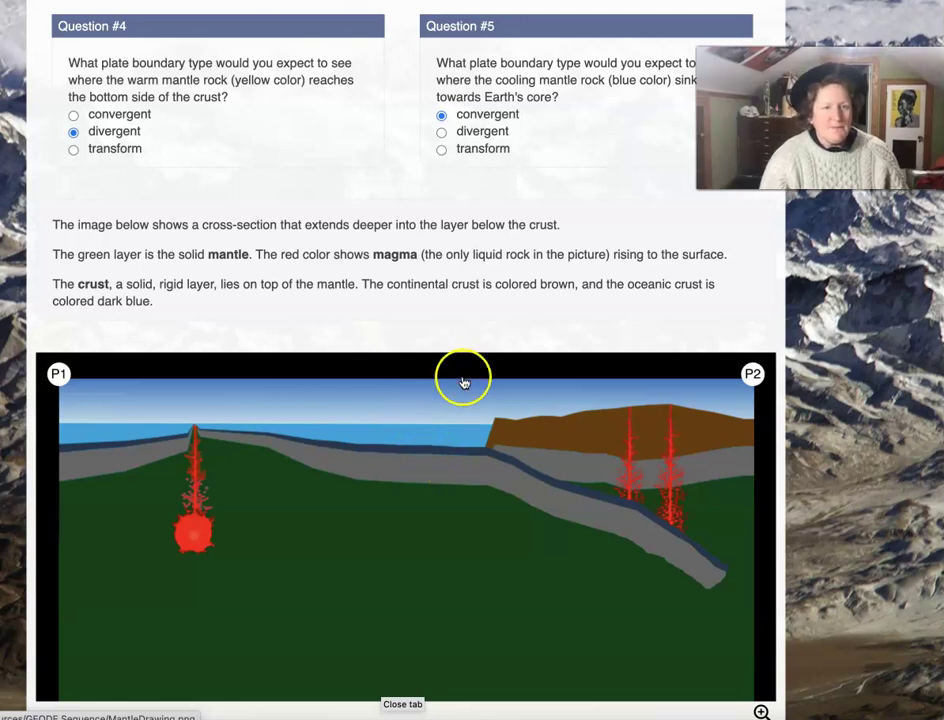
Review the mantle cross-section and Questions #6 and #7
scroll(463, 390, down, 3)
scroll(463, 393, down, 6)
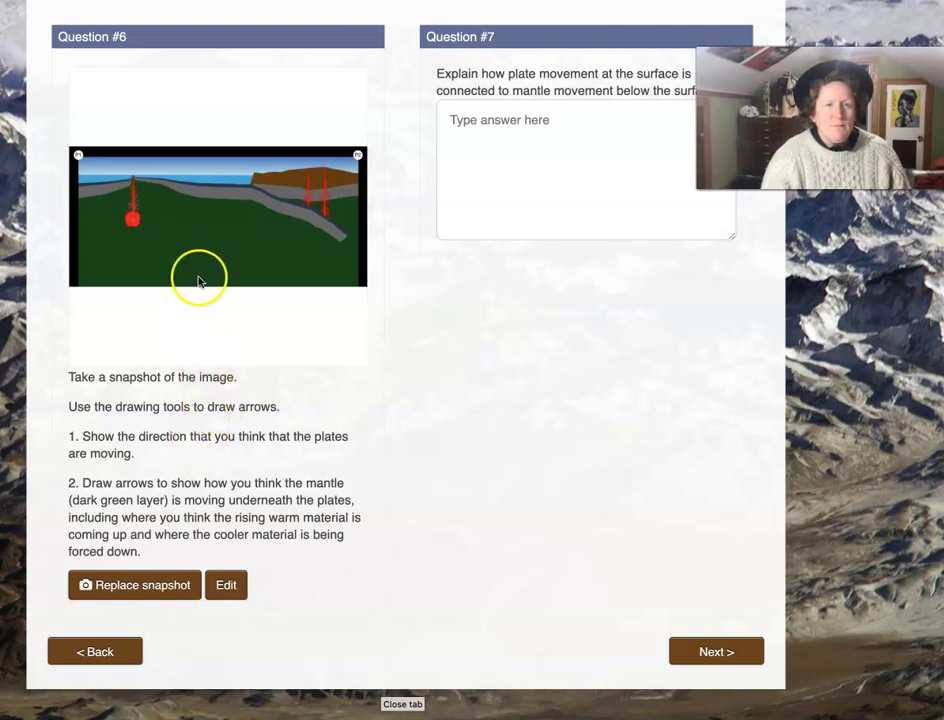
scroll(198, 278, up, 2)
scroll(199, 281, up, 3)
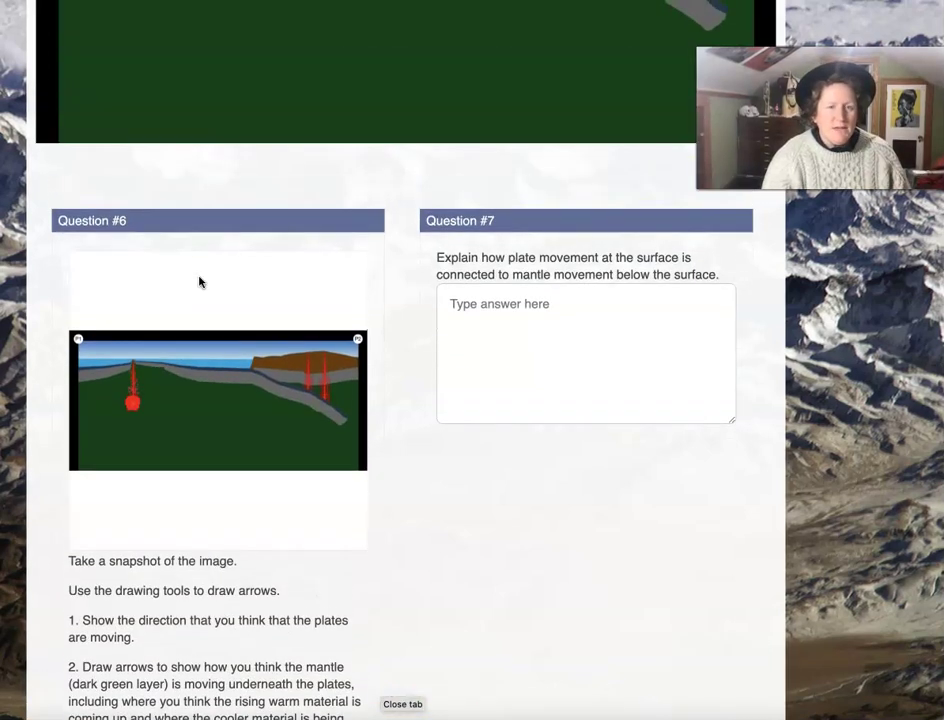
scroll(203, 302, up, 8)
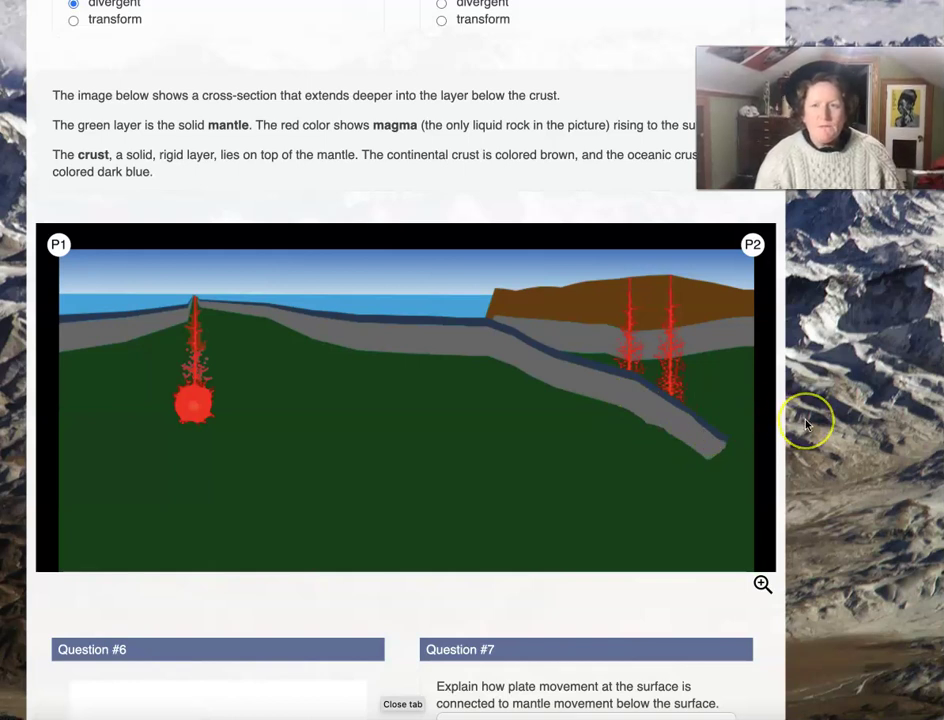
scroll(806, 424, down, 2)
scroll(806, 424, down, 3)
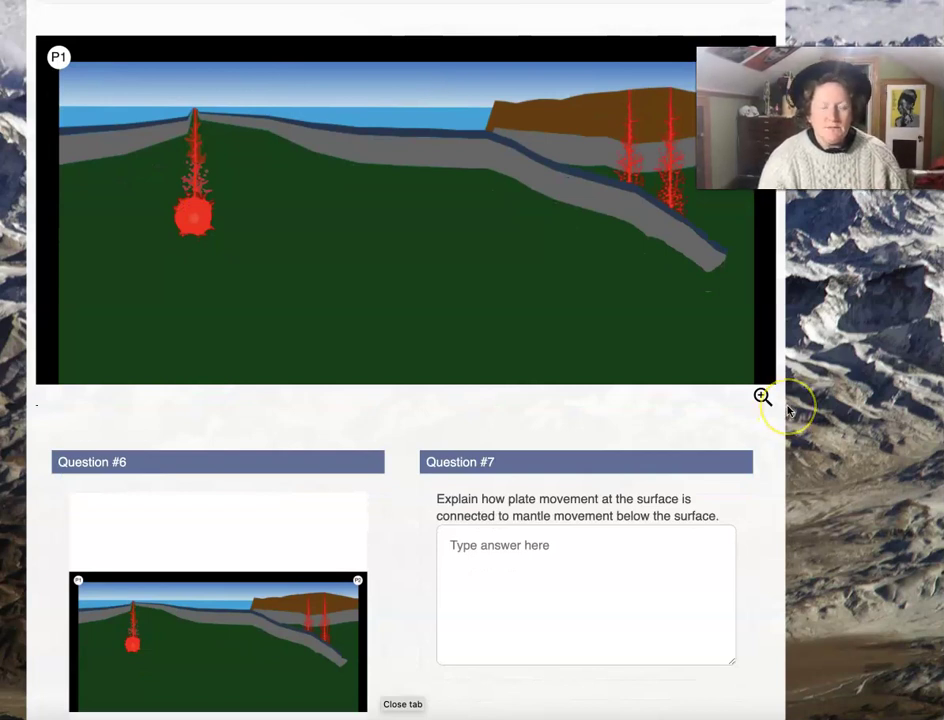
scroll(788, 410, down, 1)
scroll(788, 410, down, 3)
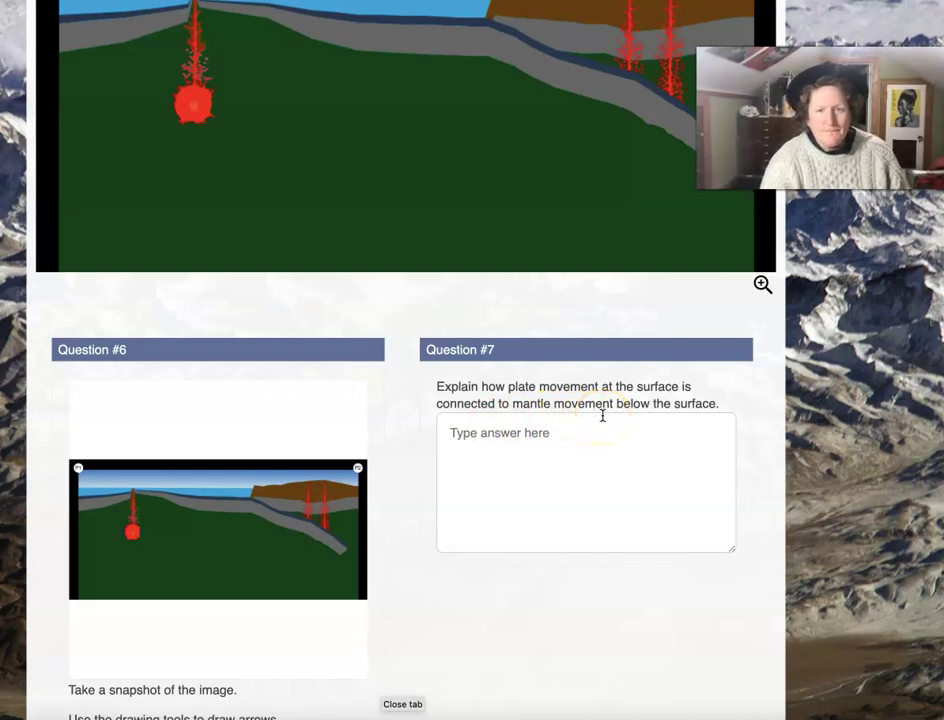
scroll(602, 416, up, 3)
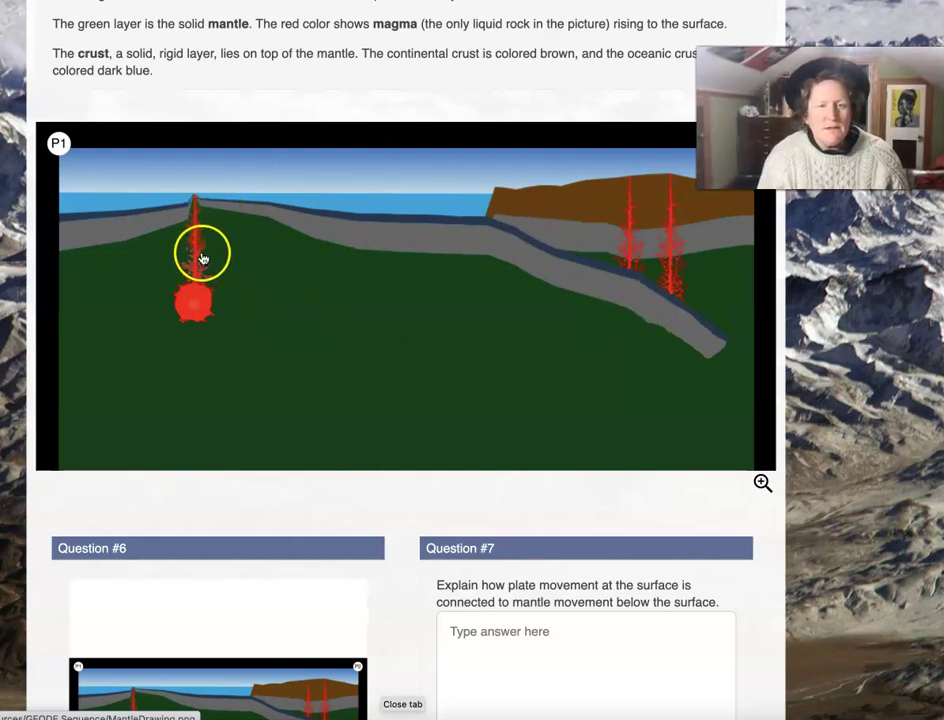
Move on to the Convection and plate movement page with the Seismic Explorer map
scroll(508, 364, down, 1)
scroll(508, 366, down, 5)
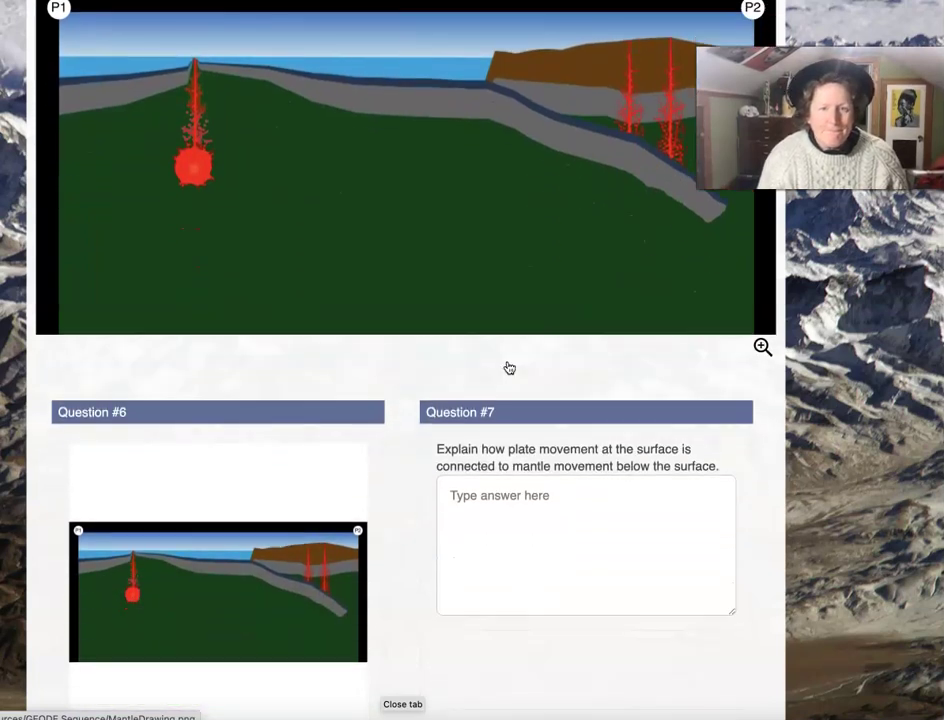
scroll(541, 503, down, 6)
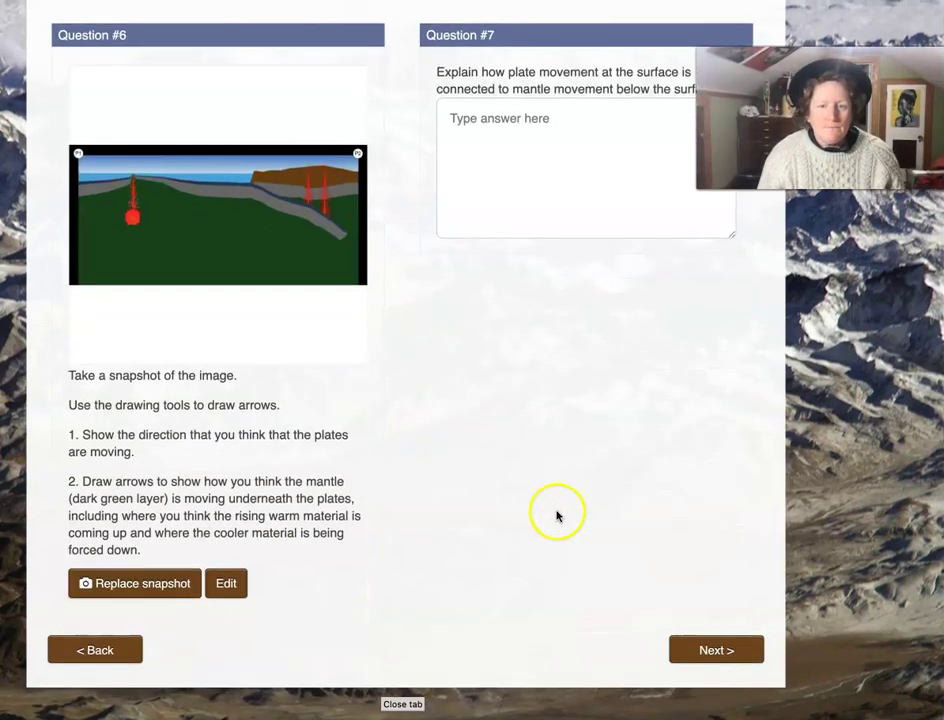
click(706, 652)
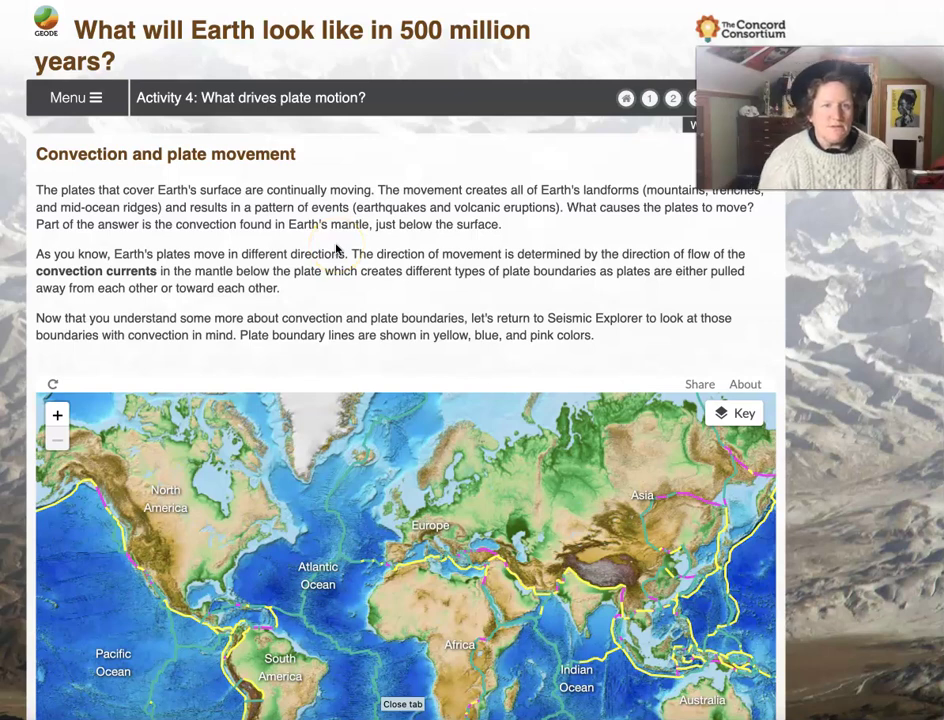
scroll(334, 249, down, 2)
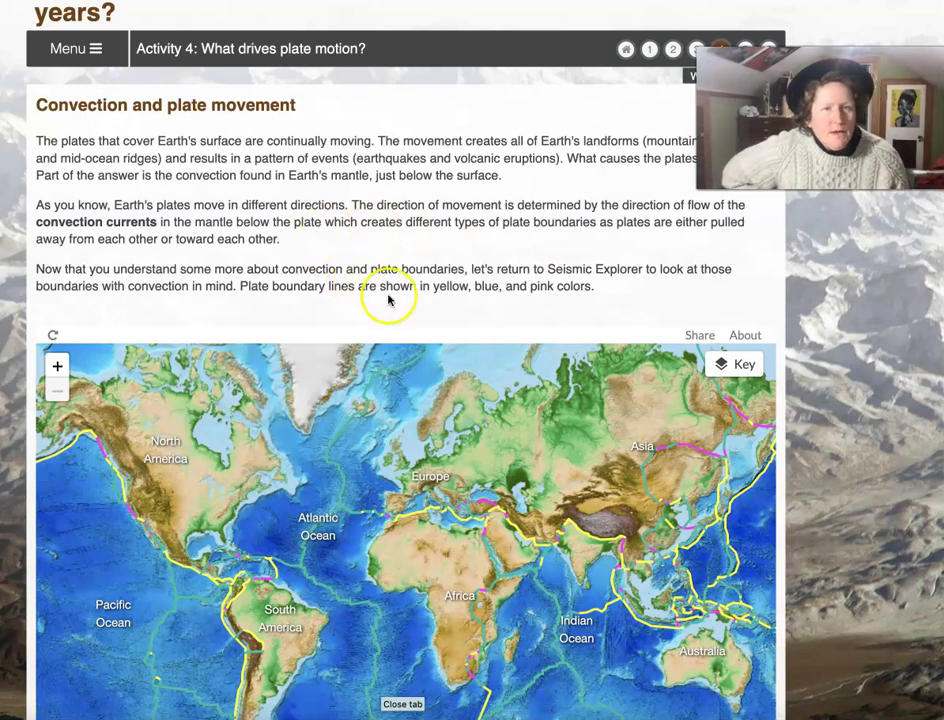
scroll(405, 316, down, 1)
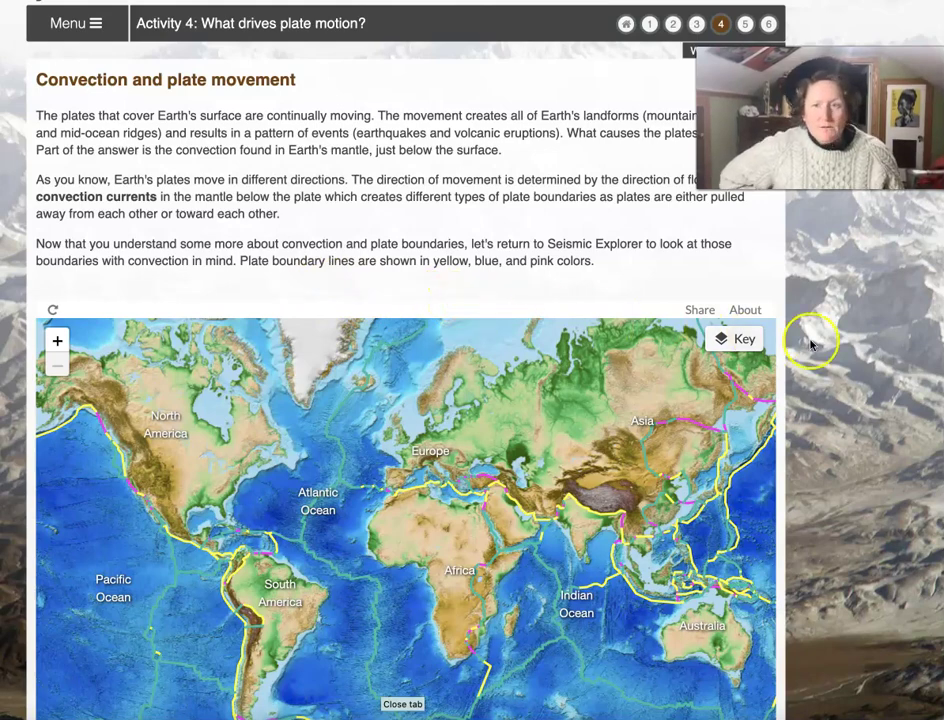
scroll(829, 345, down, 3)
scroll(831, 346, up, 1)
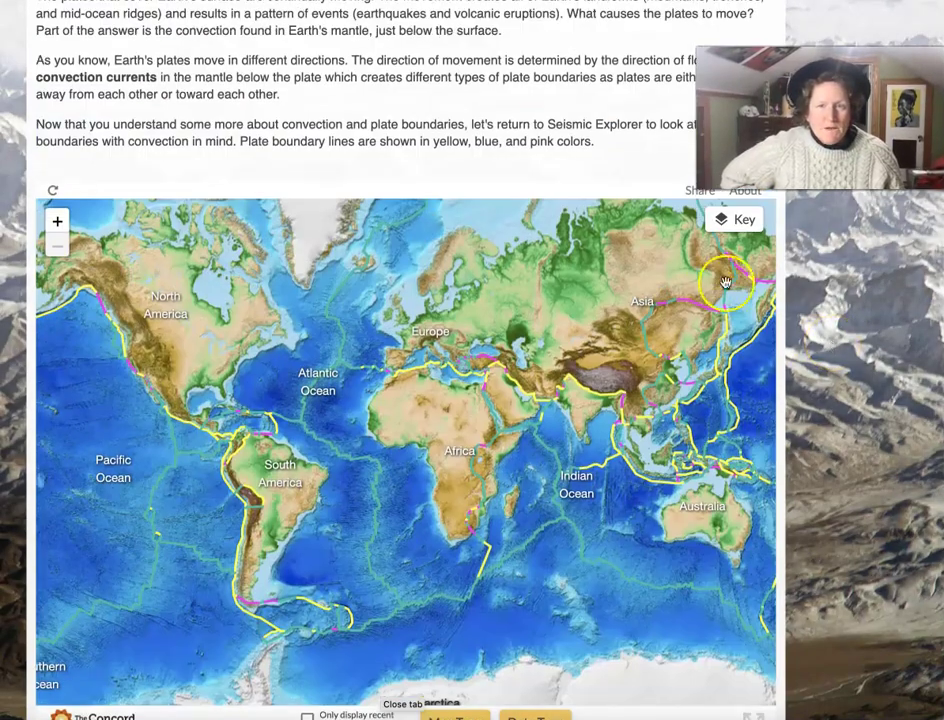
click(738, 222)
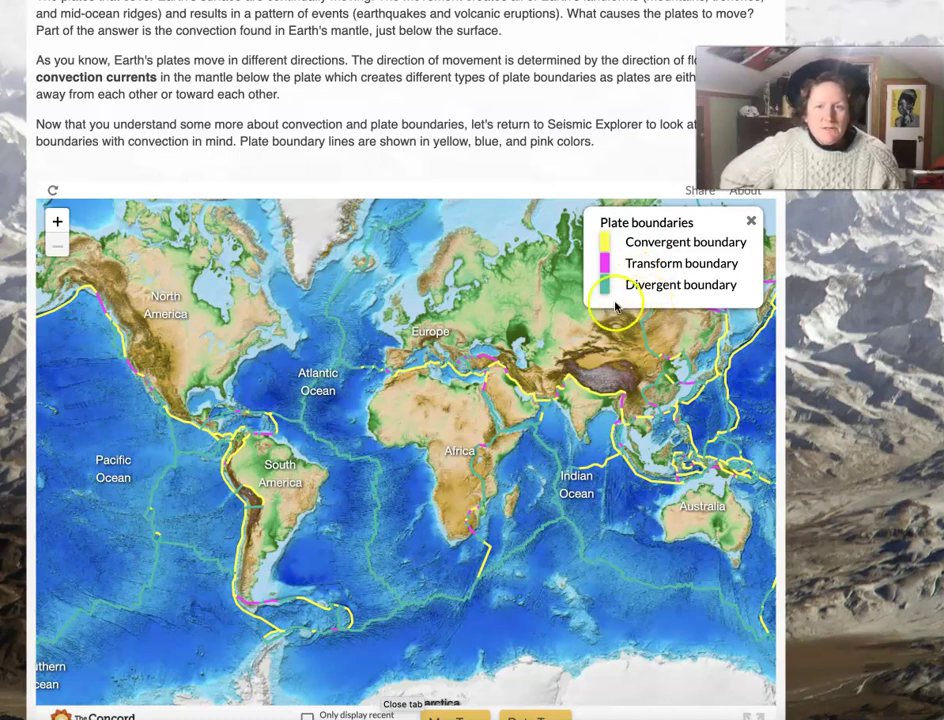
click(751, 223)
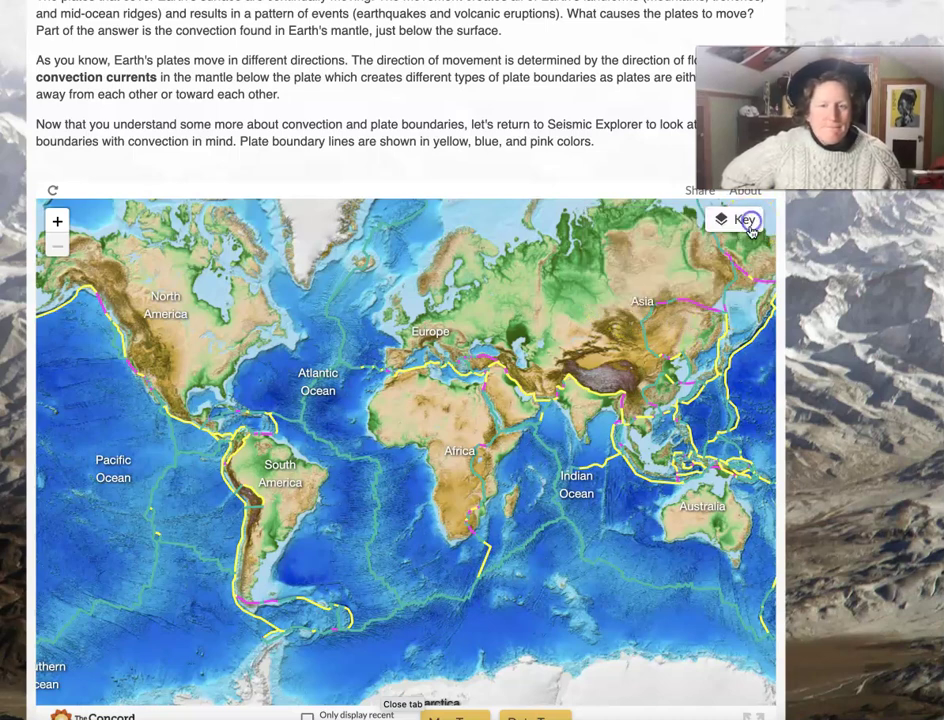
scroll(854, 396, down, 5)
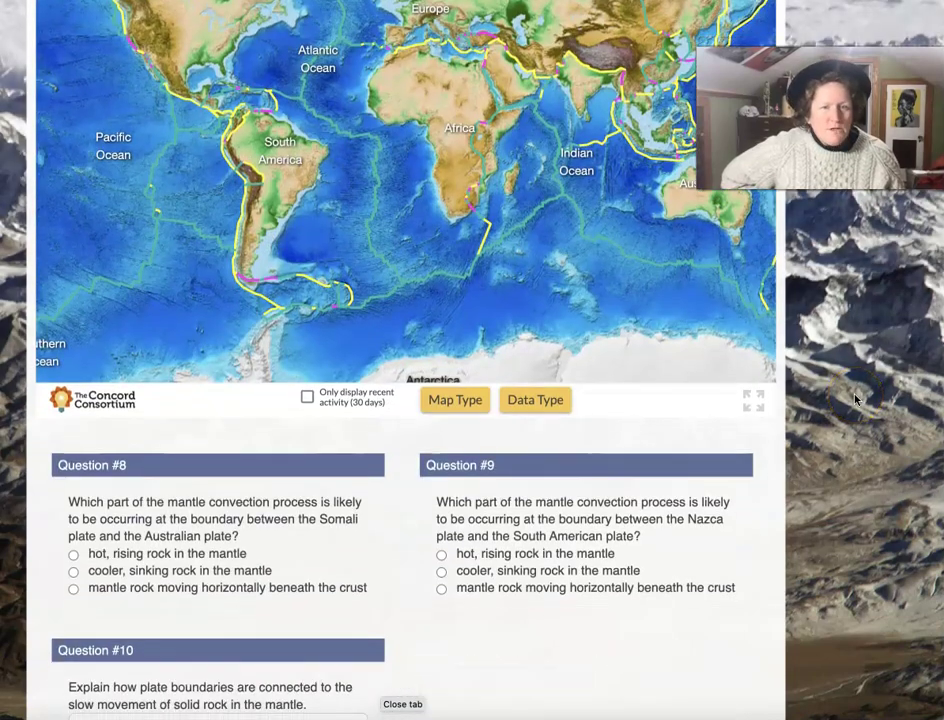
scroll(854, 399, up, 1)
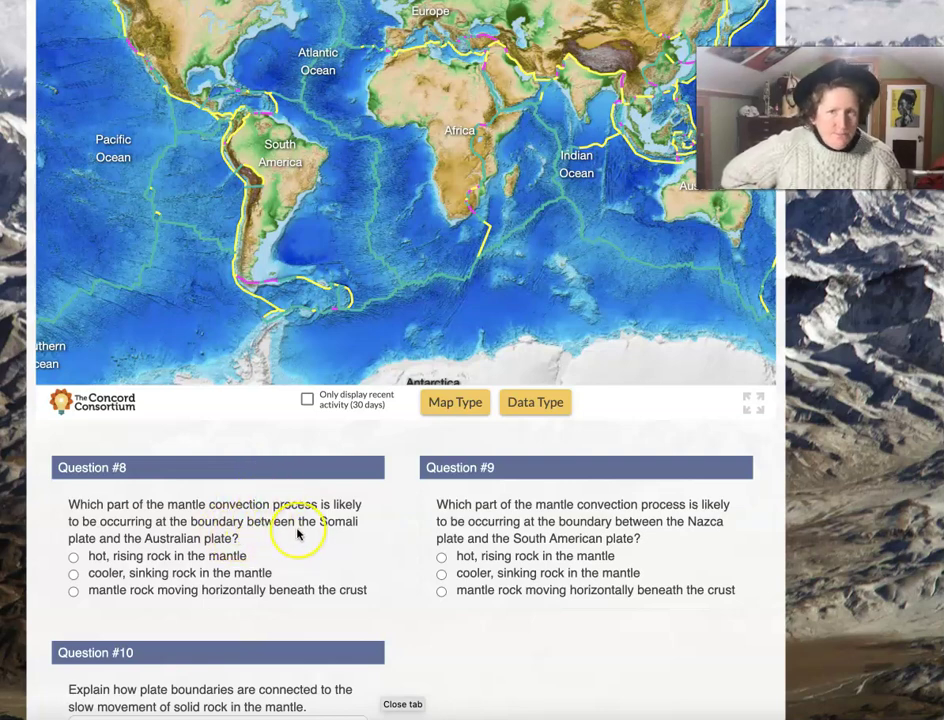
scroll(297, 534, up, 3)
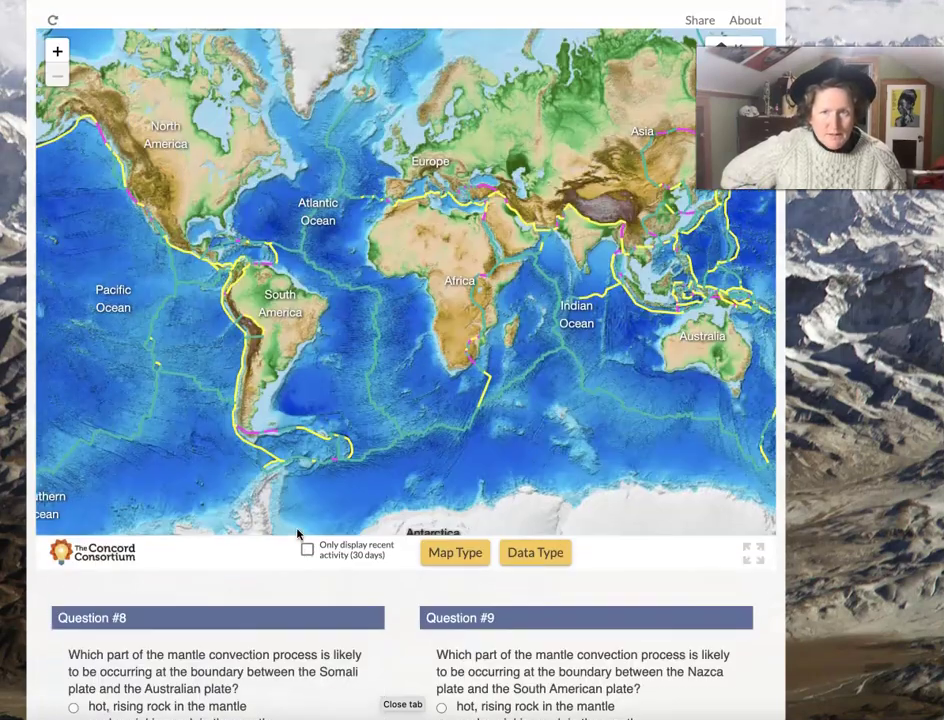
scroll(297, 535, up, 2)
scroll(297, 534, down, 2)
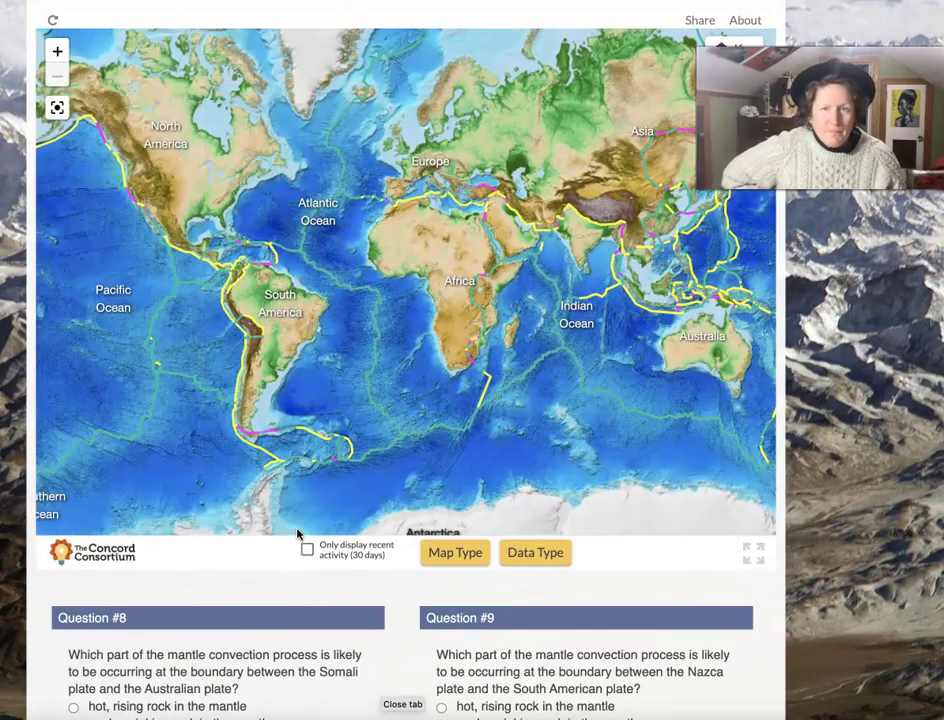
Turn on the Plate Names data layer in Seismic Explorer and close the Data Available panel
click(555, 556)
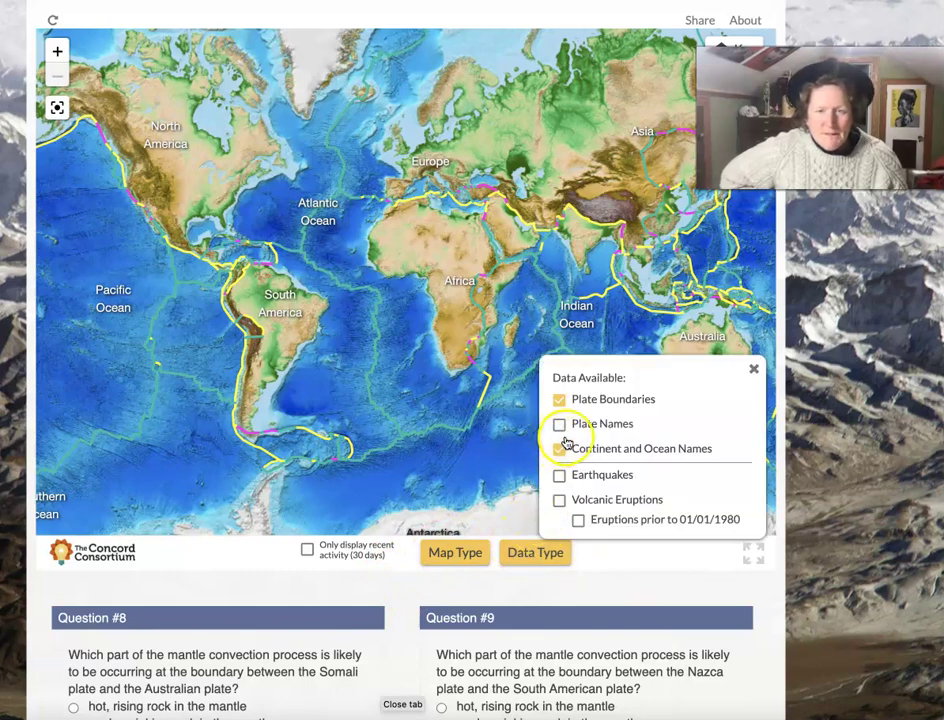
click(560, 425)
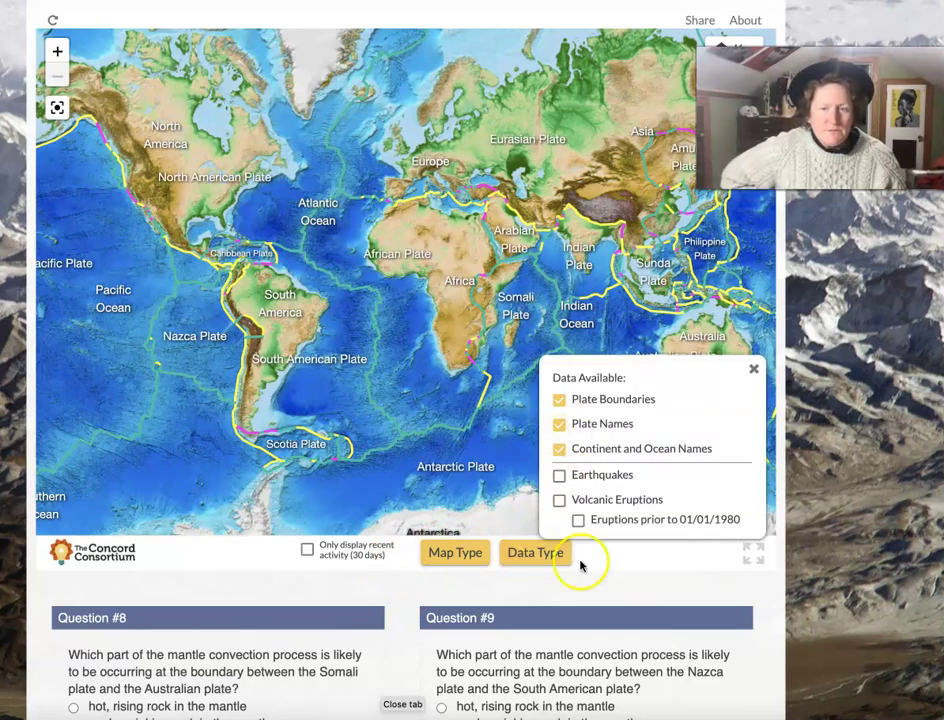
click(755, 371)
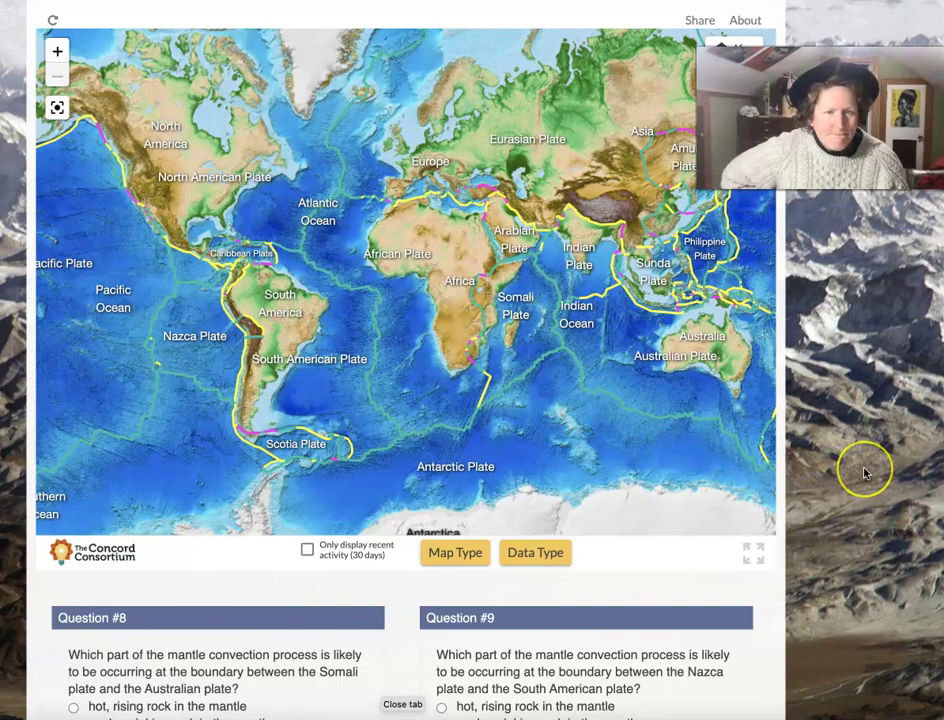
scroll(865, 473, down, 1)
scroll(865, 473, up, 2)
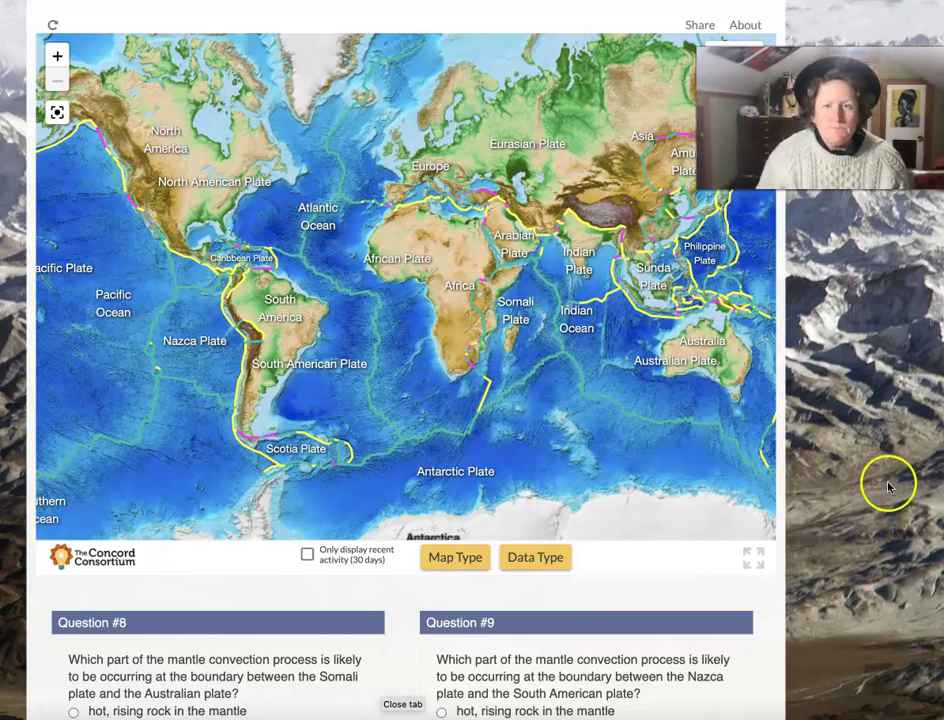
scroll(830, 470, down, 4)
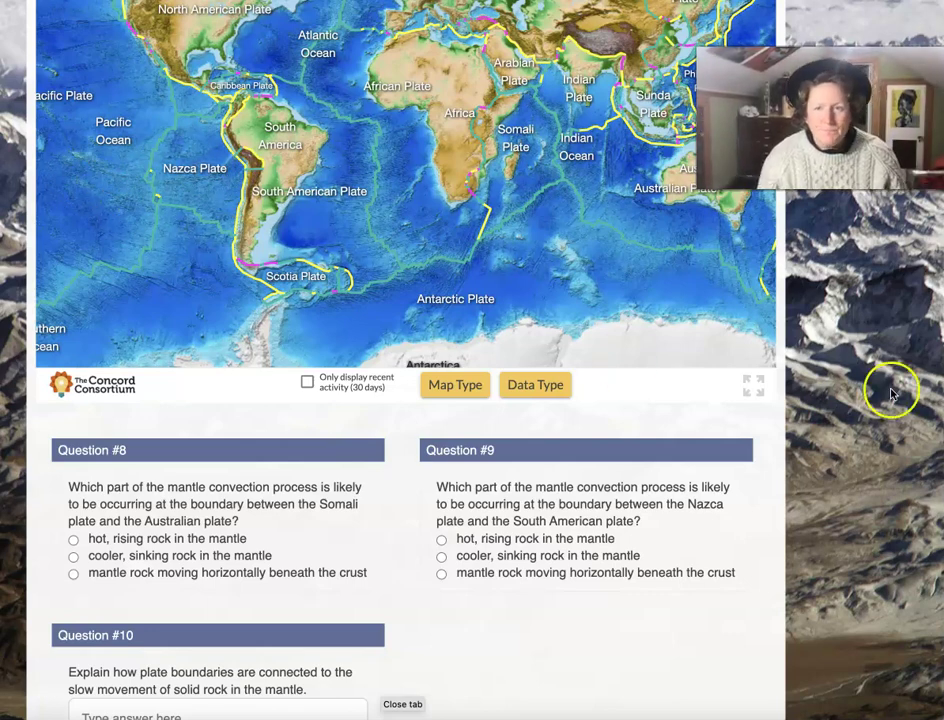
Answer Question #10 with diverge, converge, cold, hot, sink, rise, then advance a page
scroll(883, 392, down, 3)
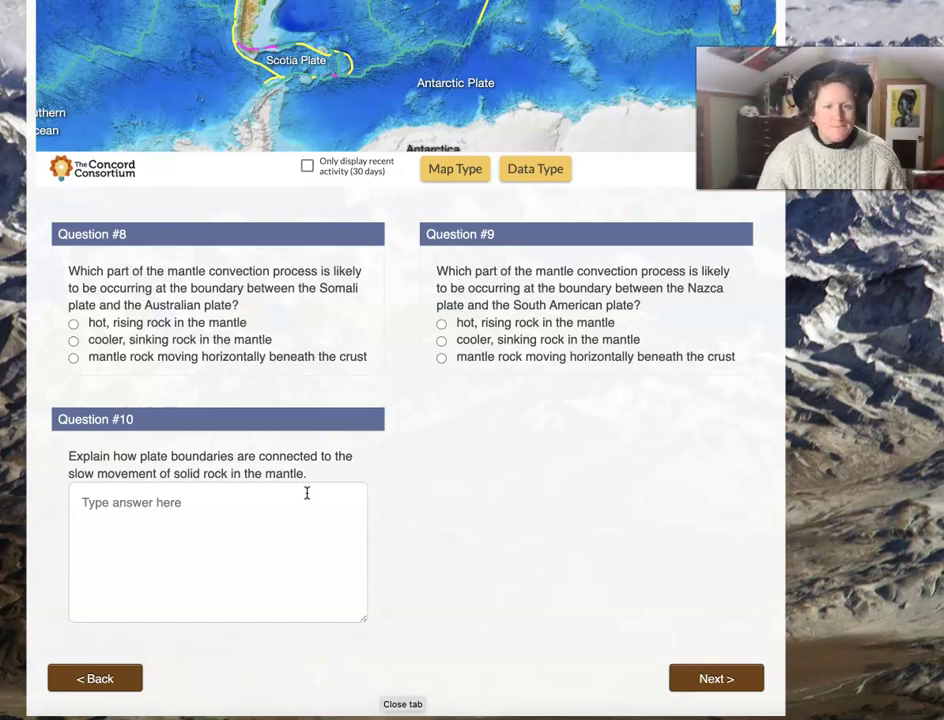
click(134, 514)
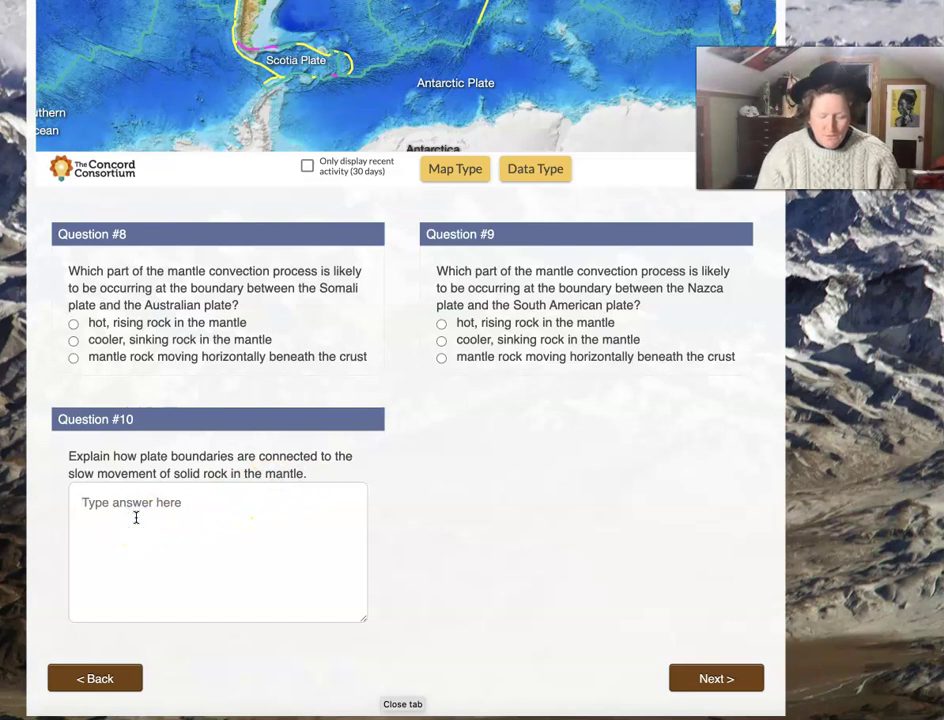
text(d)
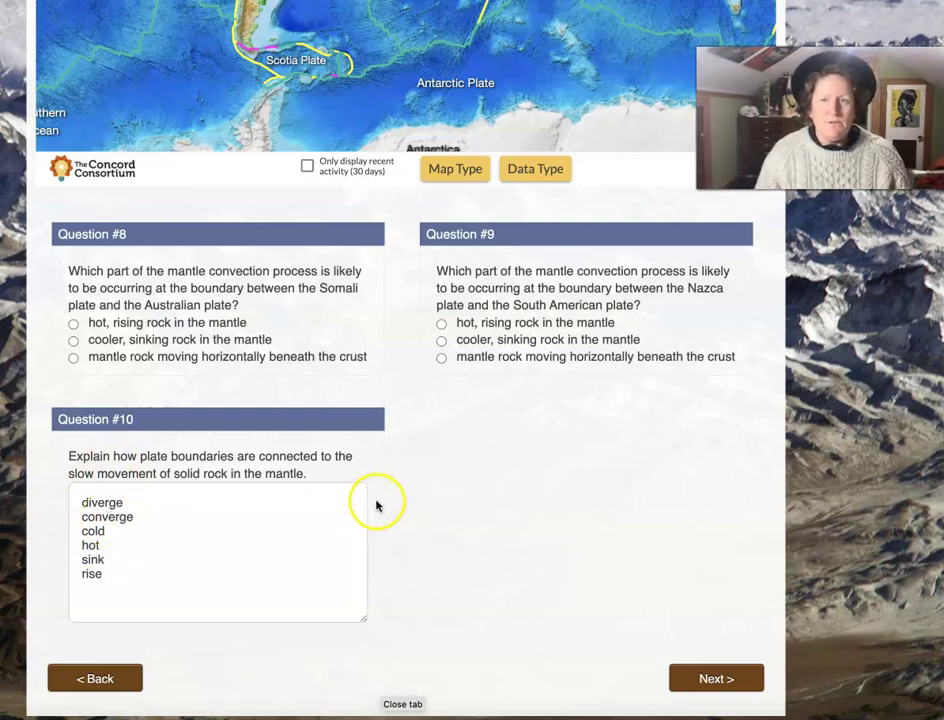
click(712, 677)
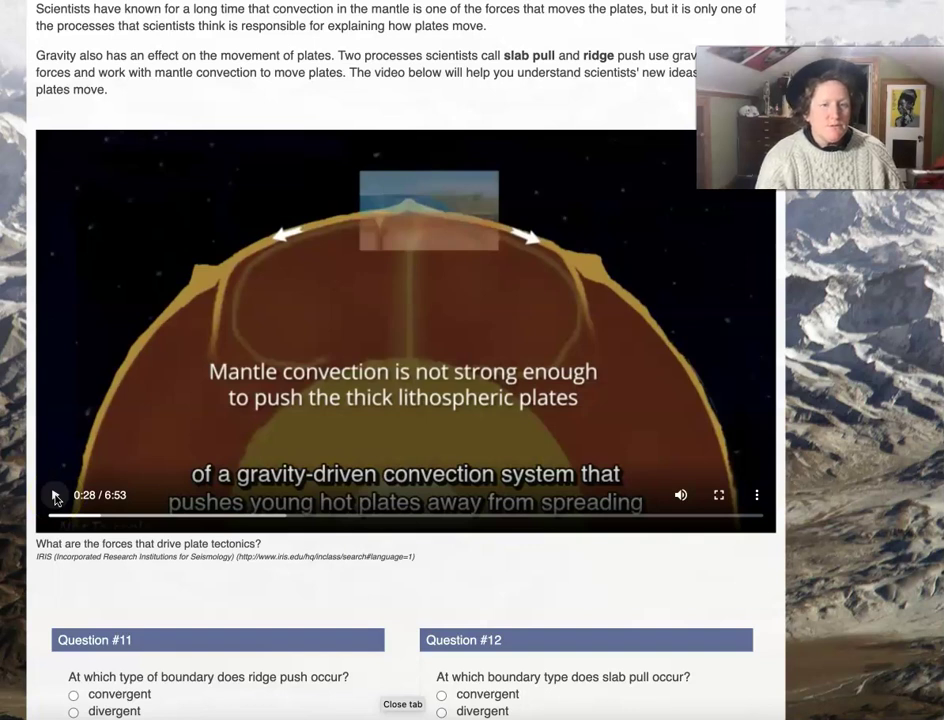
Play the IRIS plate-forces video to 0:36, showing ridge push and slab pull
click(55, 495)
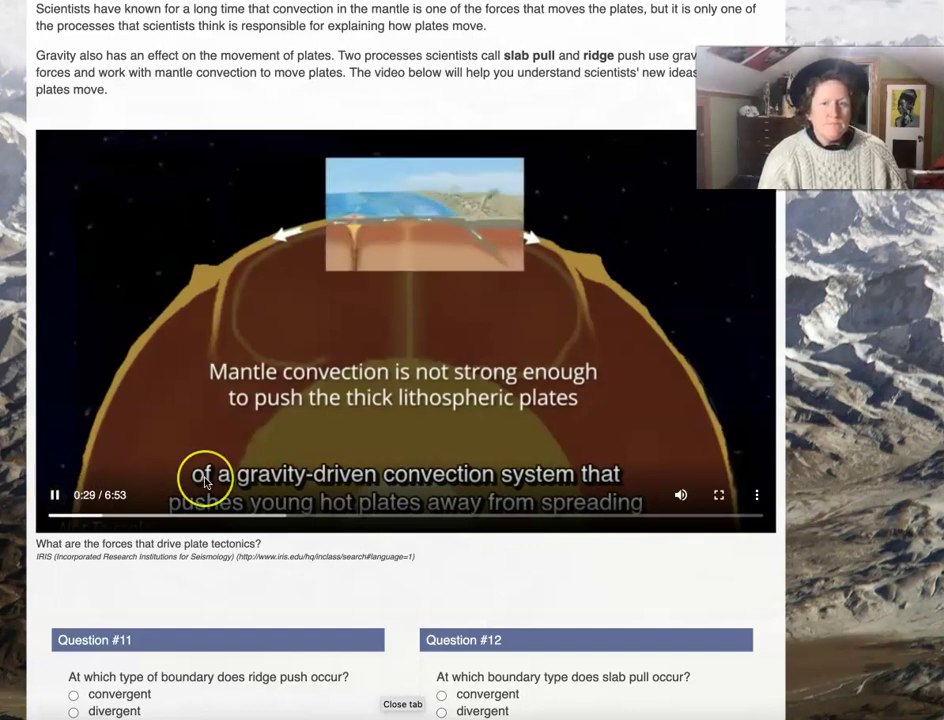